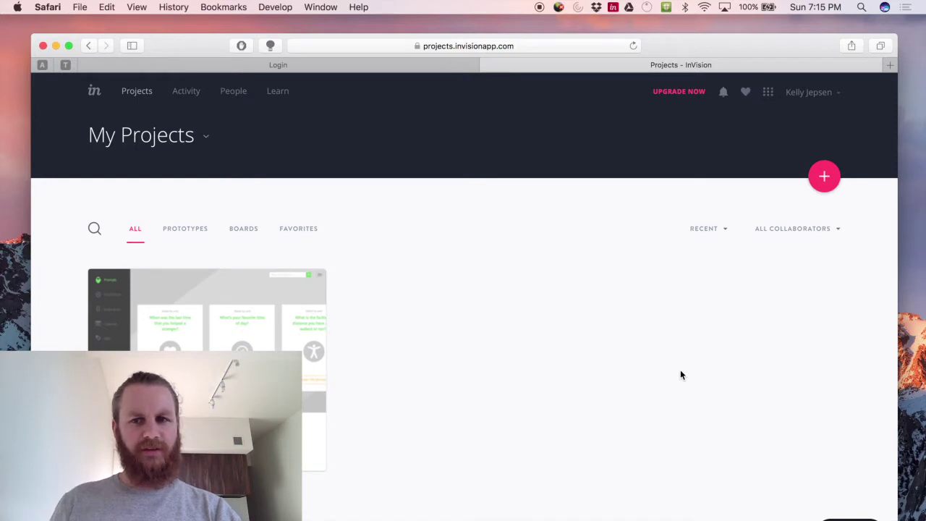
Download InVision Sync for Mac from the Apps grid's Desktop Sync page.
click(768, 94)
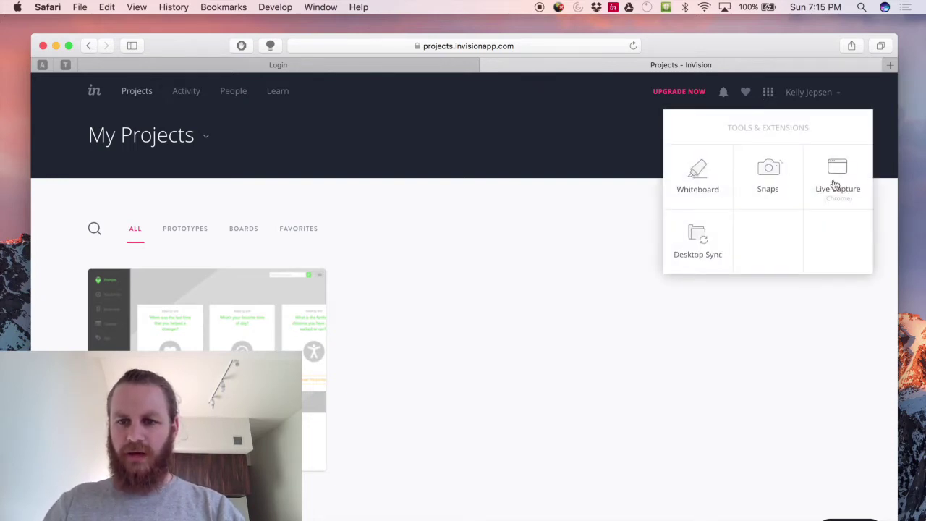
click(694, 241)
scroll(507, 312, down, 1)
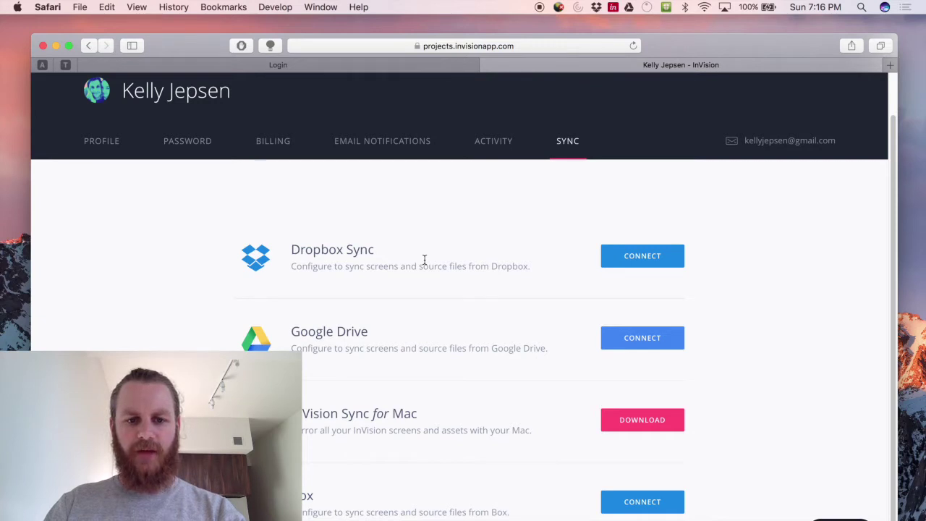
drag(292, 413, 418, 413)
click(417, 413)
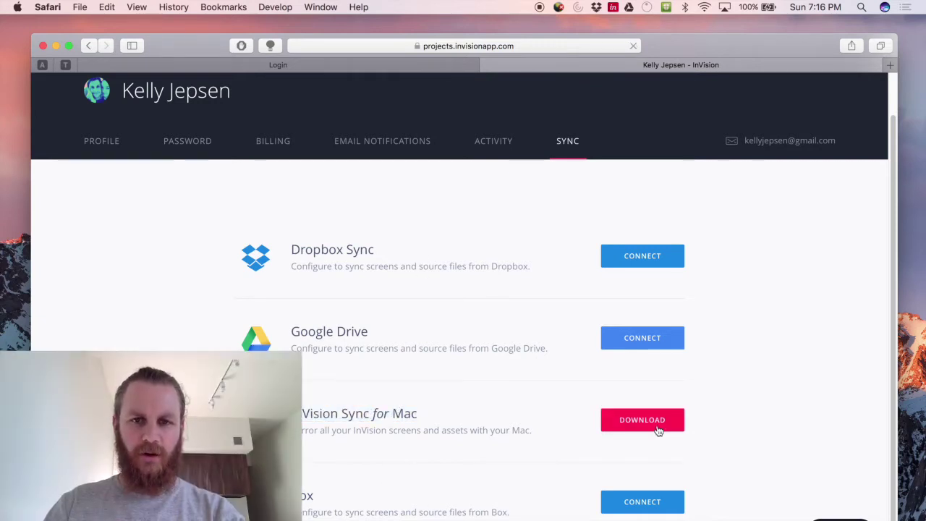
click(658, 427)
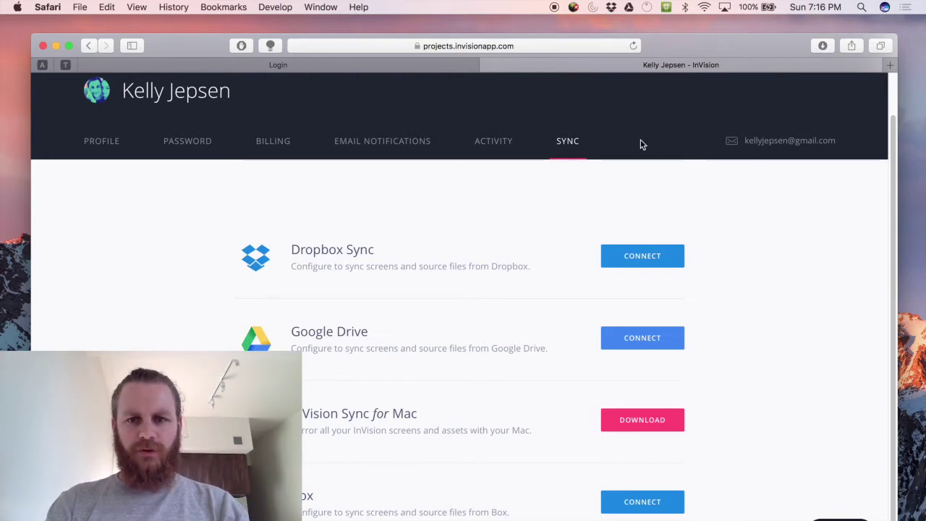
Launch InVision Sync through Spotlight and sign in to the account.
key(super+space)
text(invi)
key(Return)
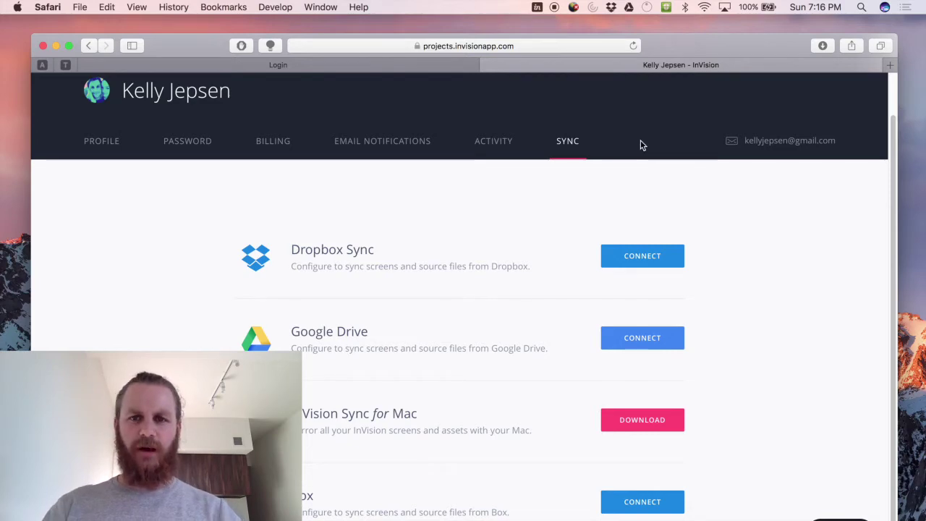
click(568, 316)
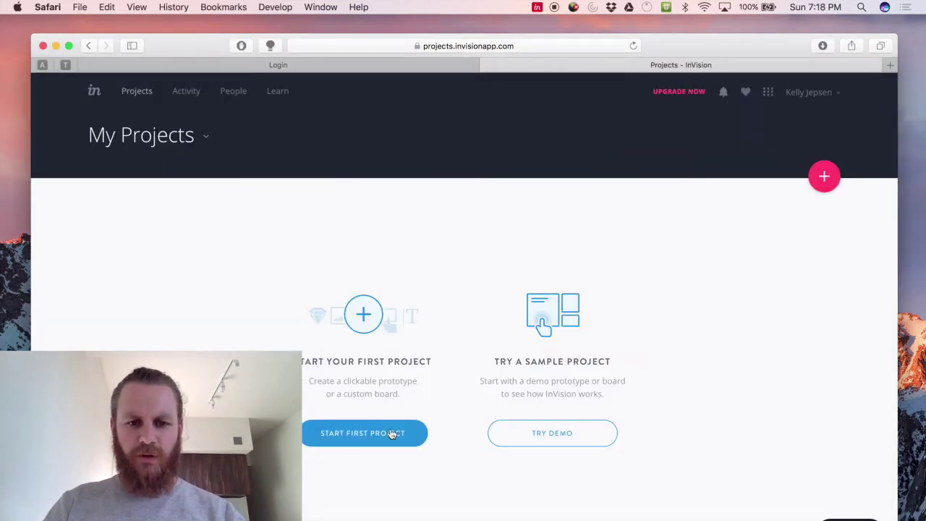
Start a new prototype project and name it 'Testing InVision Sync'.
click(392, 434)
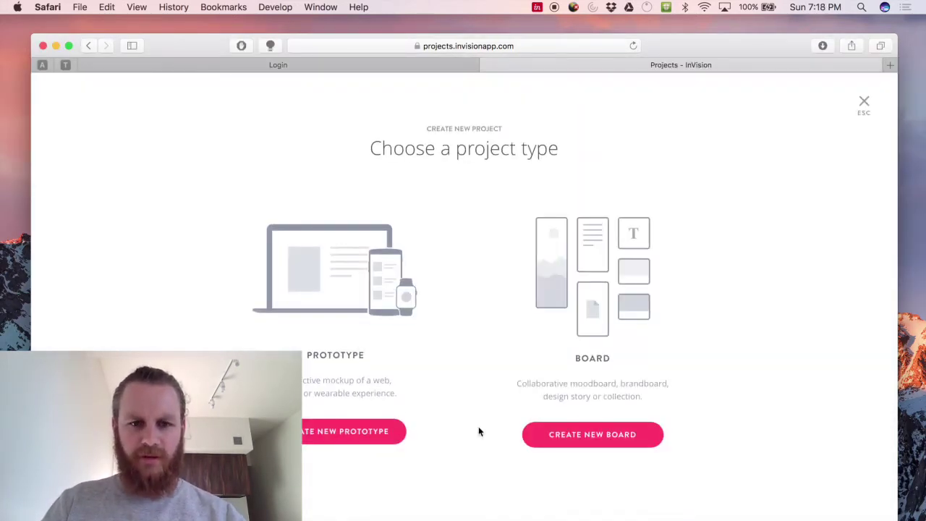
click(351, 434)
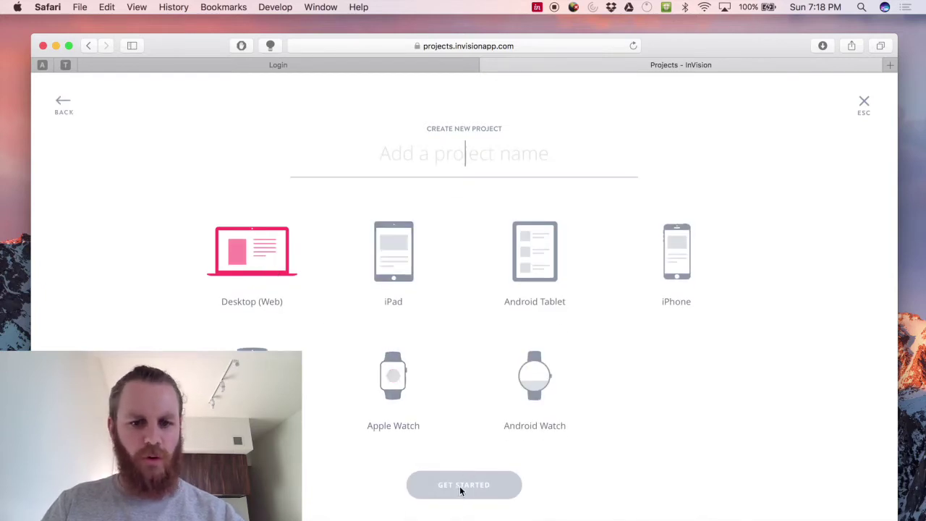
text(T)
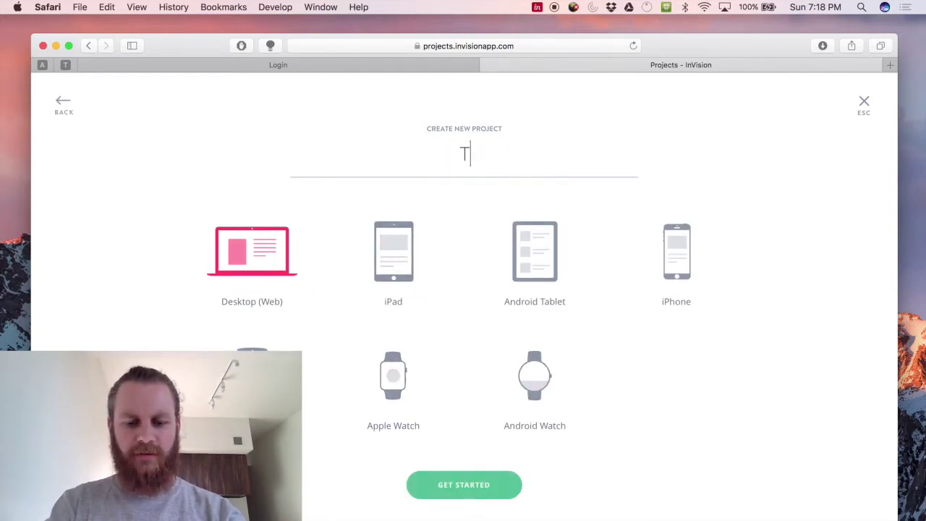
text(esting InVis)
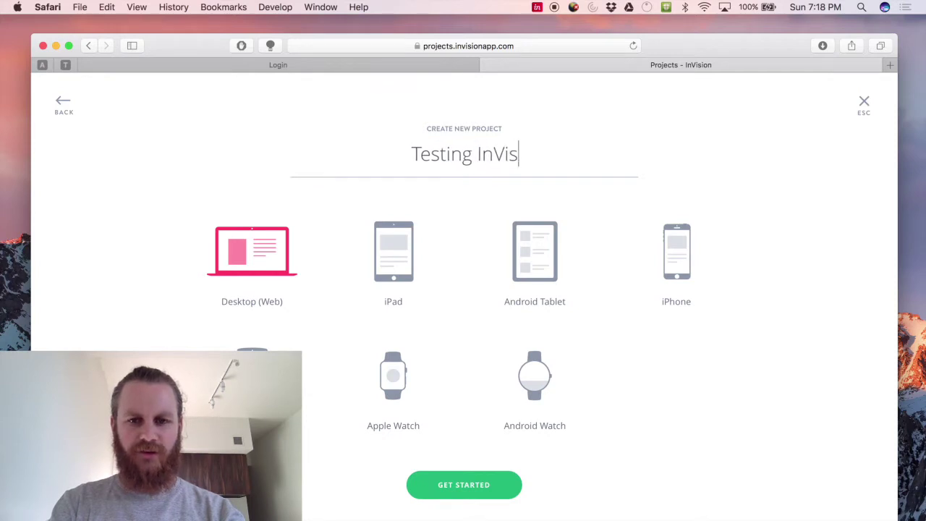
text(ion SYnc)
key(BackSpace)
key(BackSpace)
key(BackSpace)
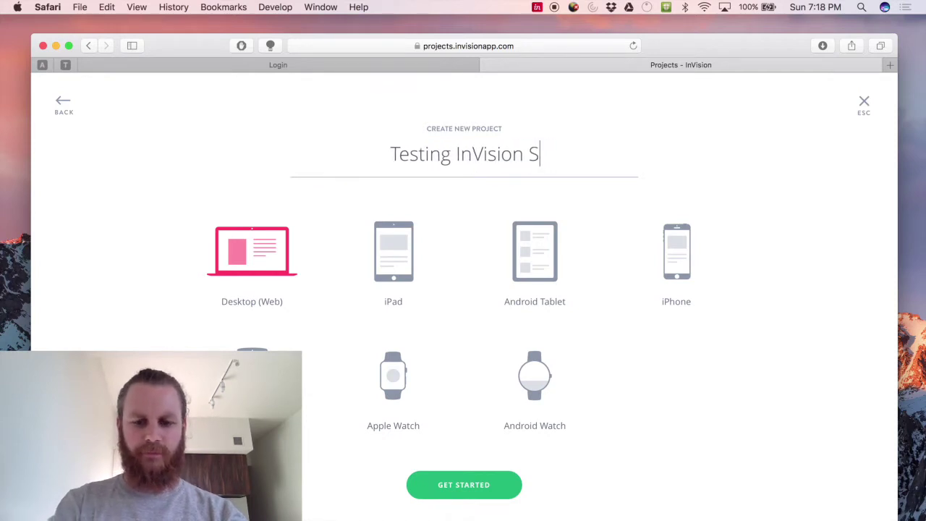
text(yn)
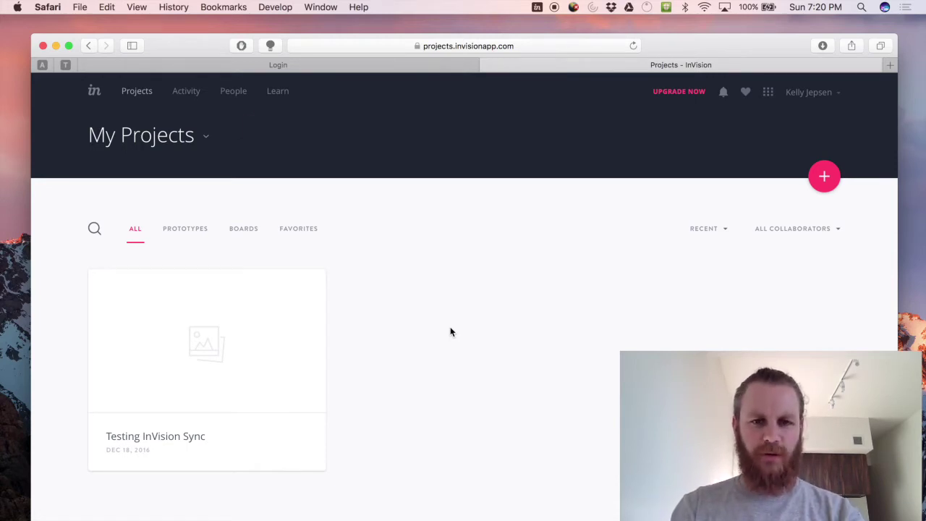
key(super+space)
Open Finder and browse to the account's Testing InVision Sync folder under InVision.
text(finder)
key(Return)
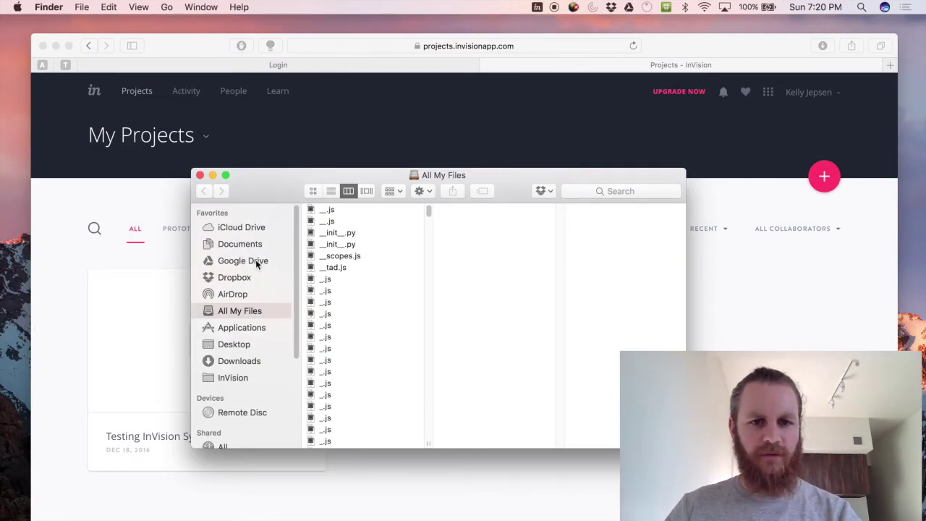
click(237, 379)
click(398, 210)
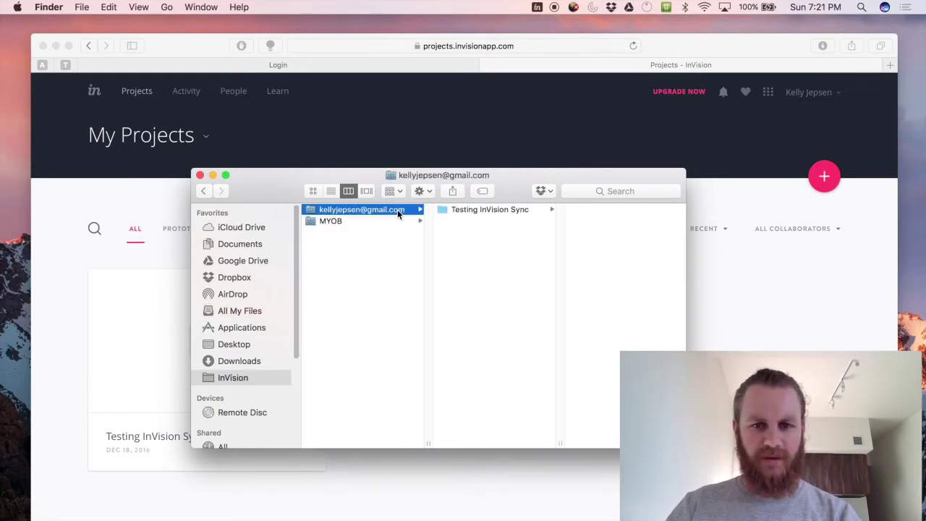
click(443, 209)
click(250, 380)
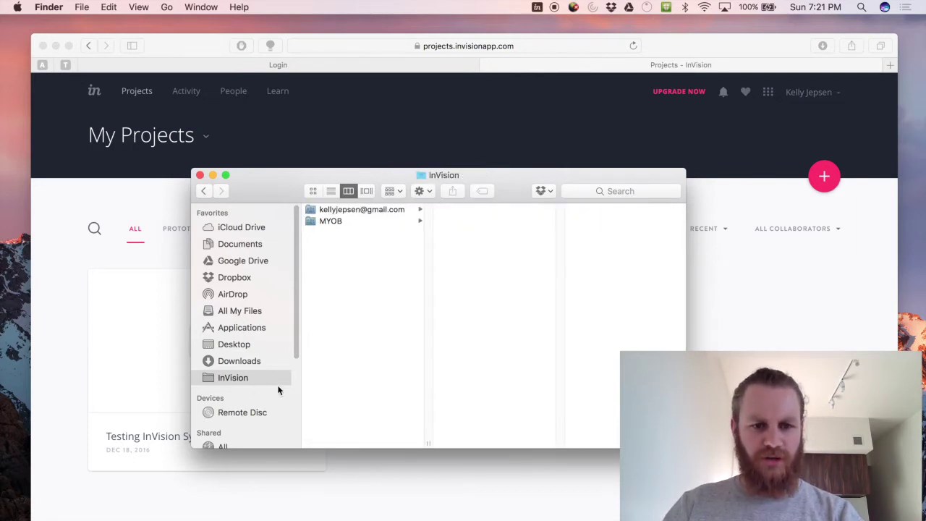
click(347, 209)
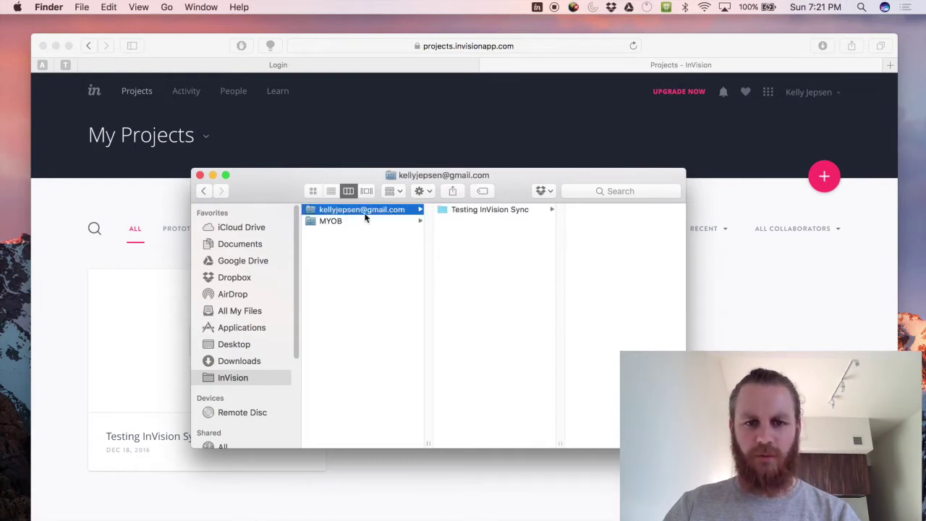
click(487, 209)
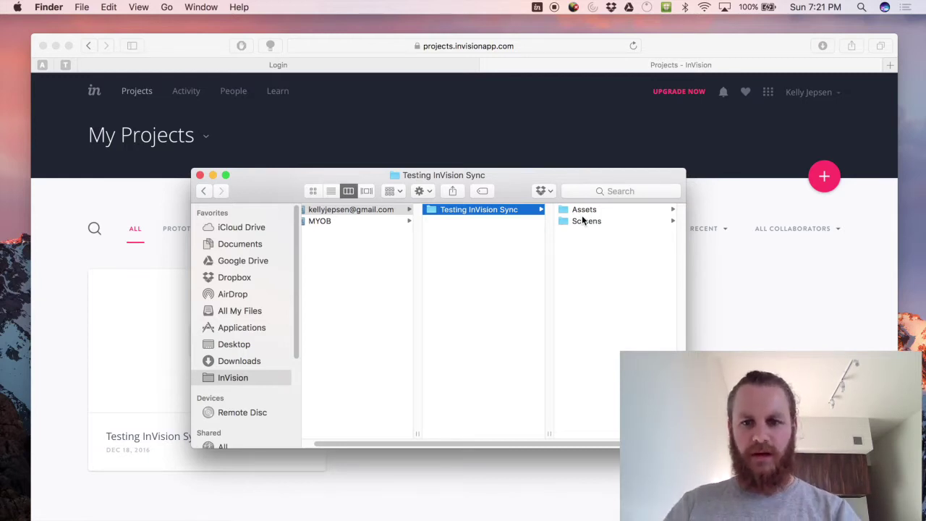
Inspect the Assets, Source Files and Screens folders to confirm they're empty.
click(585, 210)
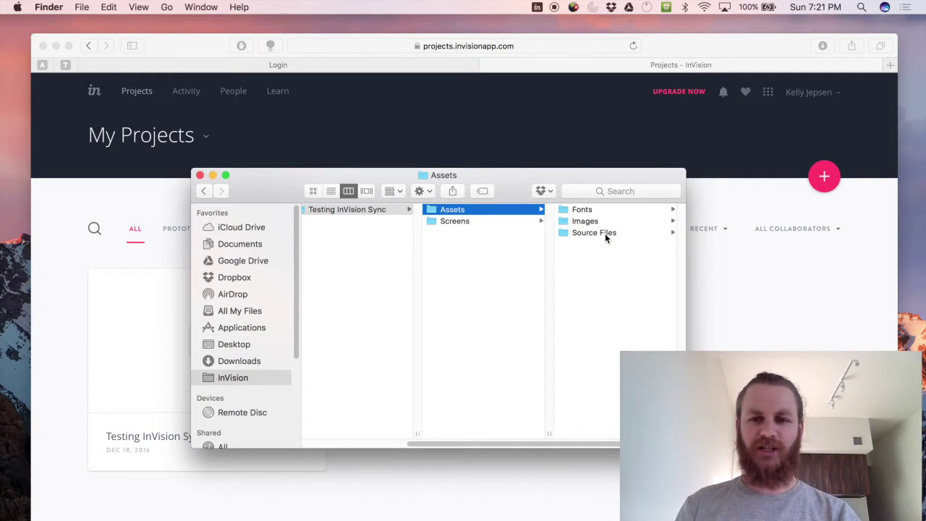
click(604, 233)
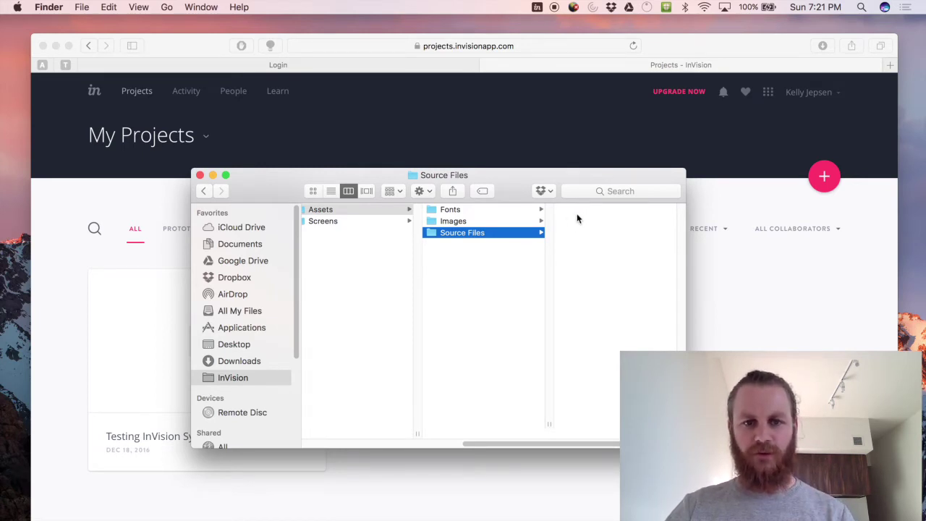
click(337, 221)
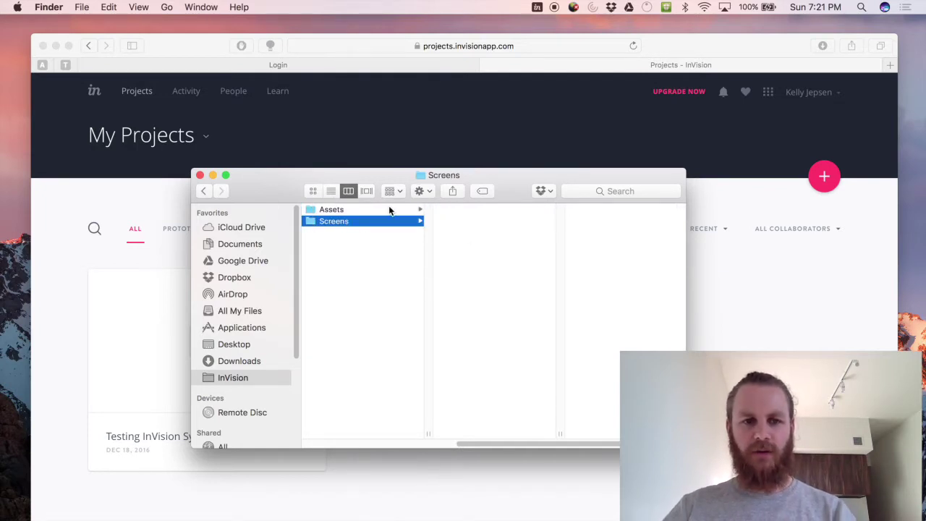
click(78, 260)
key(super+space)
Launch Sketch, draw an artboard and duplicate it twice for three artboards.
text(sket)
key(Return)
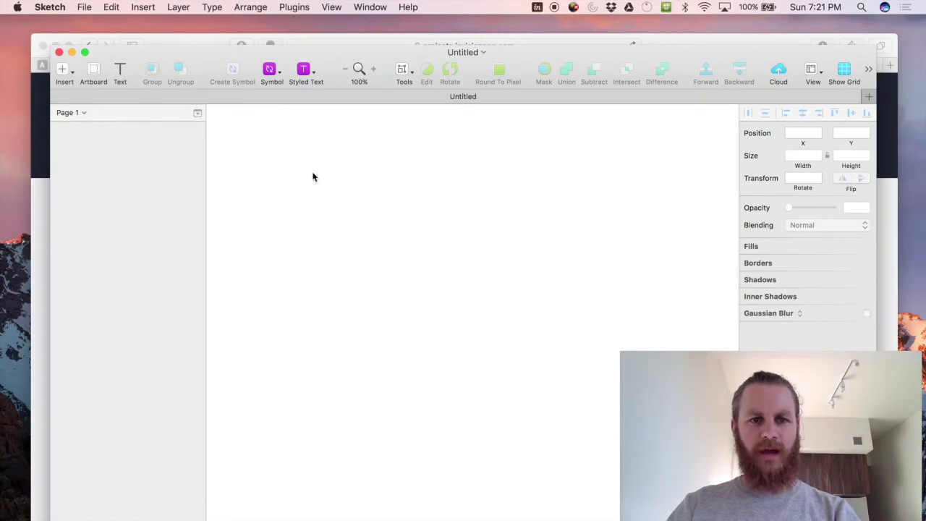
click(91, 70)
drag(329, 149, 528, 364)
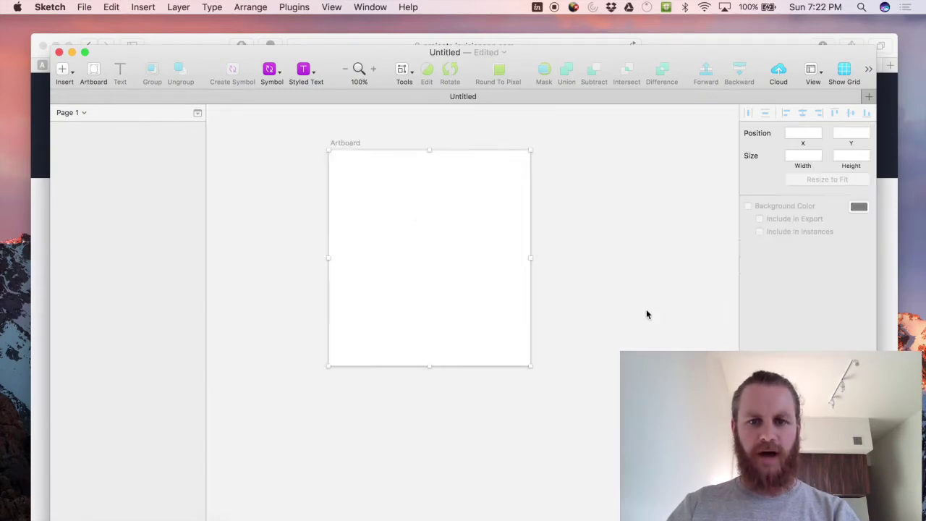
click(353, 142)
key(super+d)
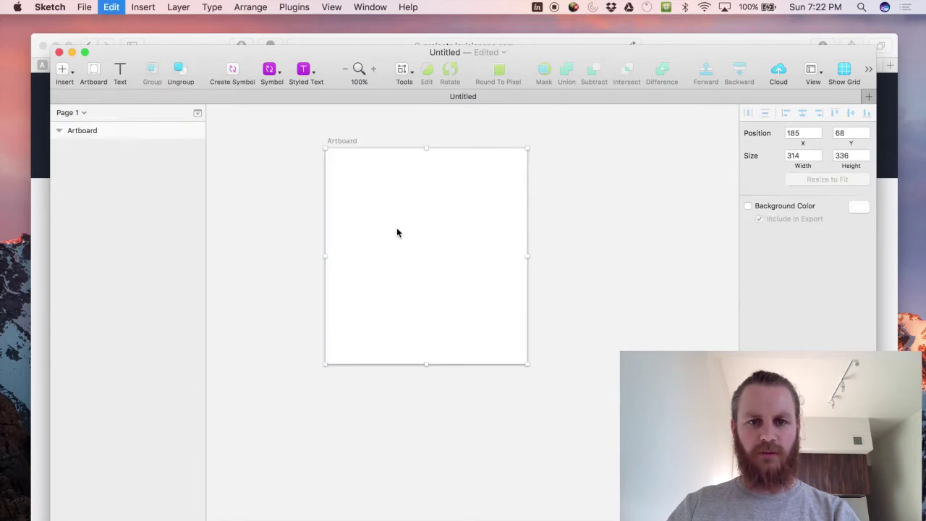
key(super+d)
click(382, 202)
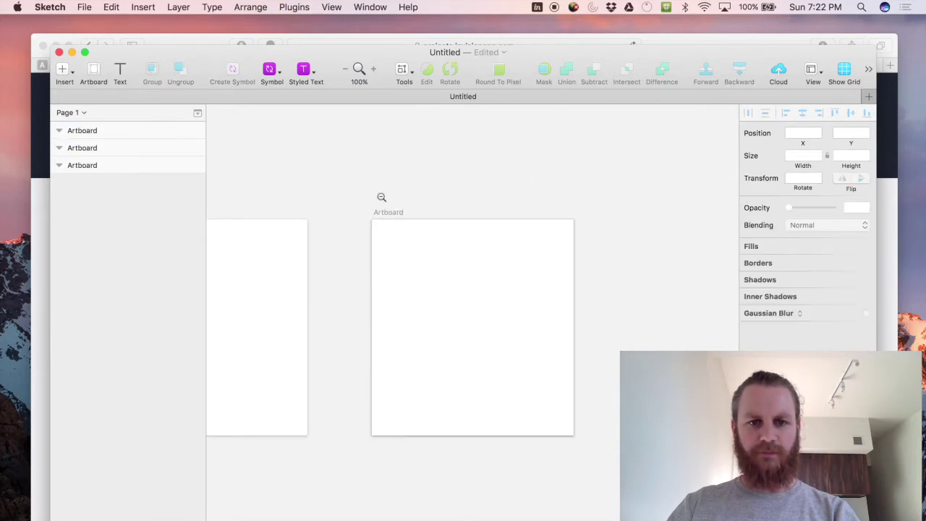
alt+click(381, 197)
Rename the artboards Page 1, Page 2 and Page 3 from left to right.
click(298, 218)
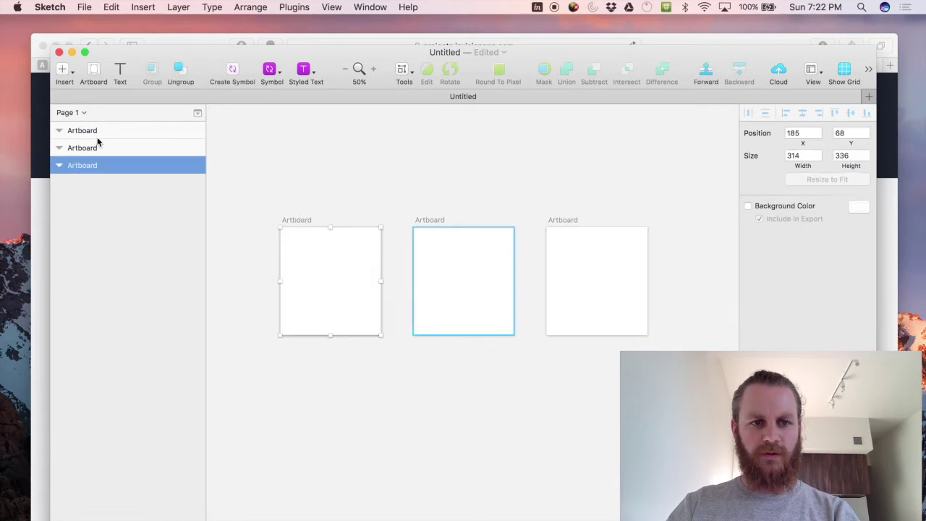
double_click(91, 165)
text(Page 1)
click(109, 150)
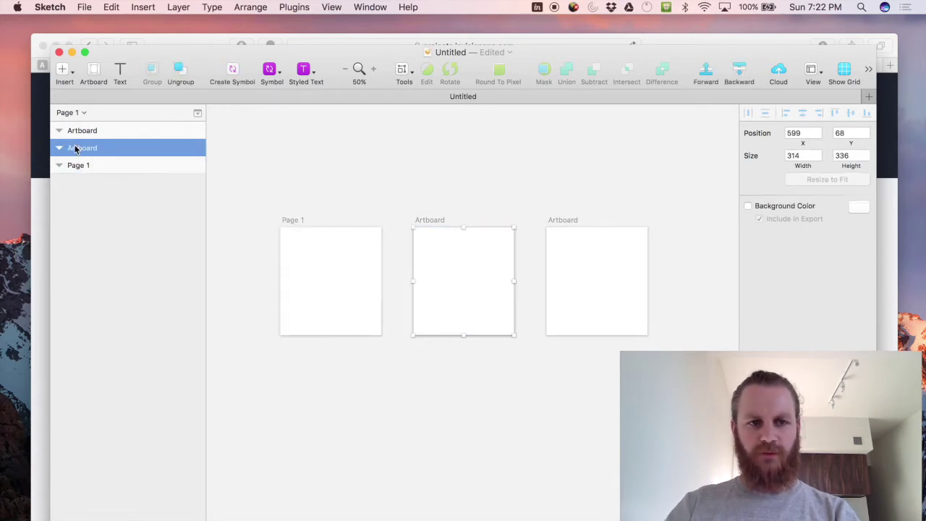
double_click(75, 149)
text(Page 2)
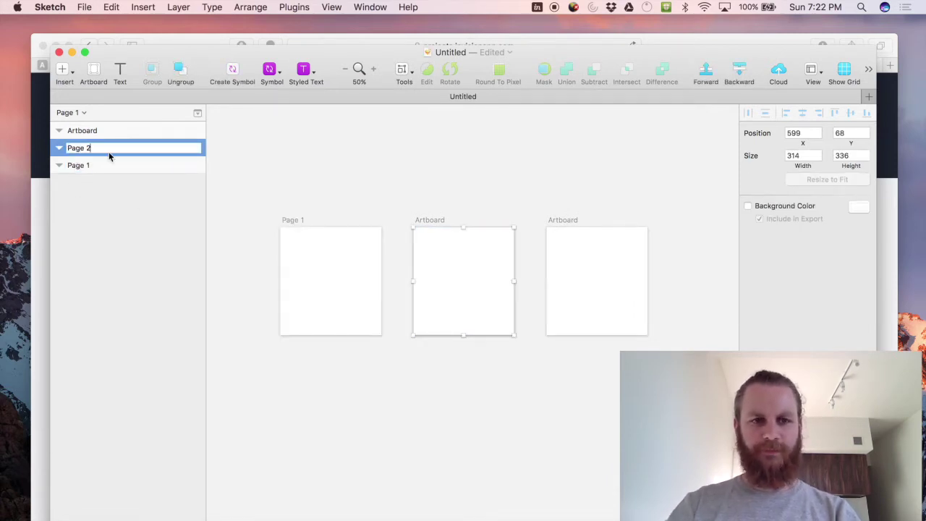
key(Return)
click(565, 217)
double_click(88, 130)
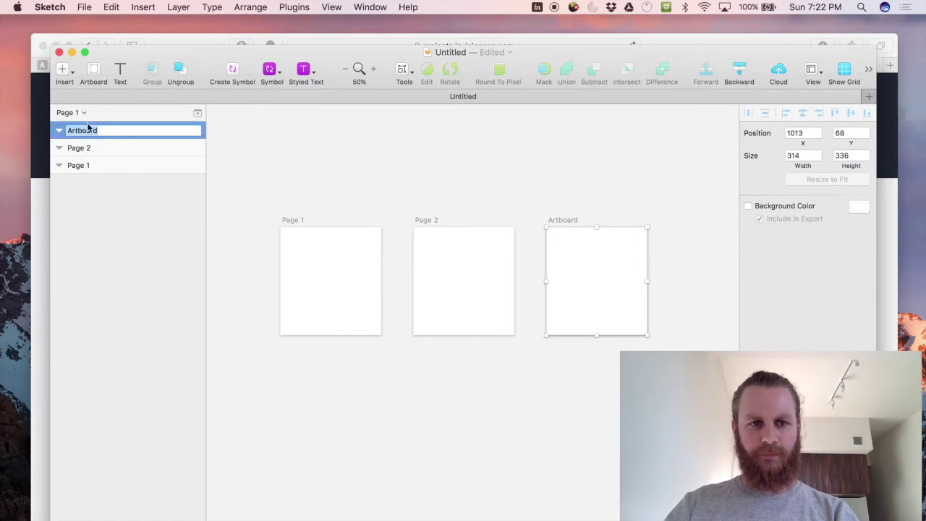
text(Page 3)
key(Return)
click(369, 162)
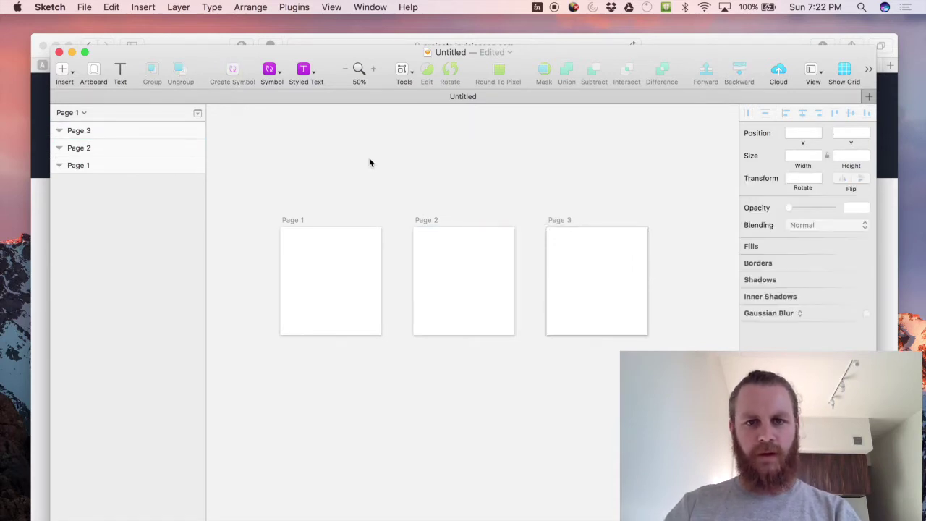
Save the file as 'Testing InVision Sync' in the project's Assets > Source Files folder.
key(super+s)
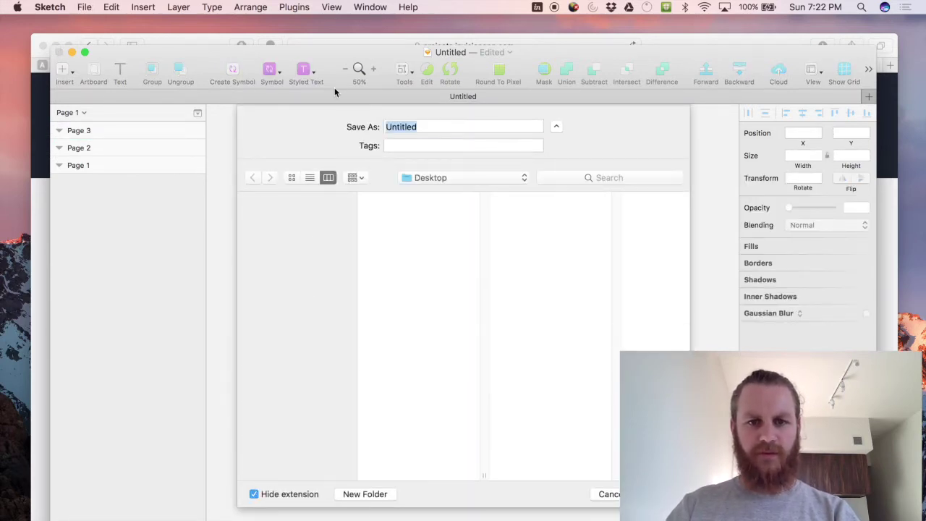
text(Test)
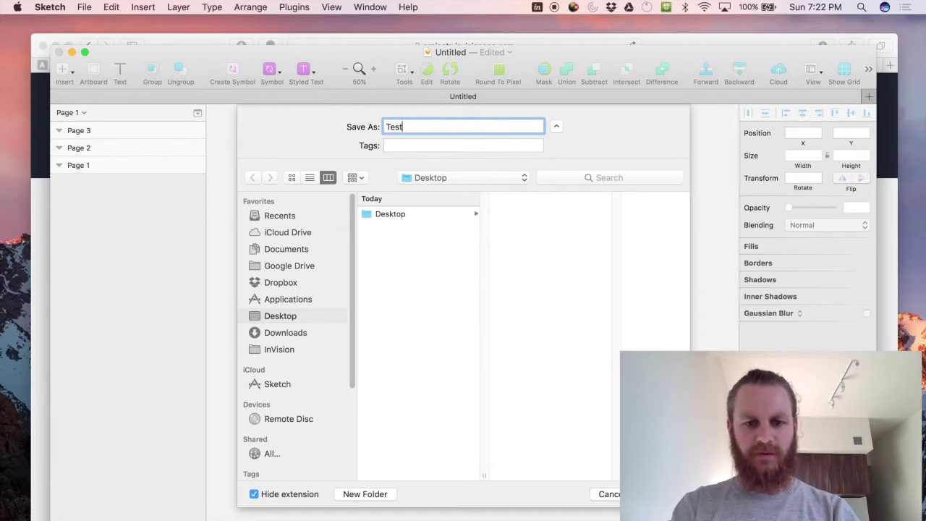
text(ing InVis)
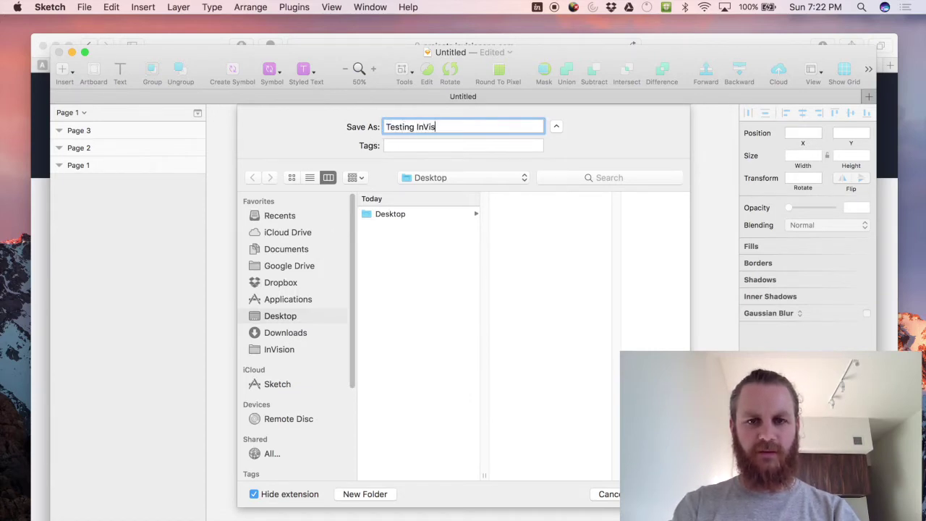
text(ion Sync)
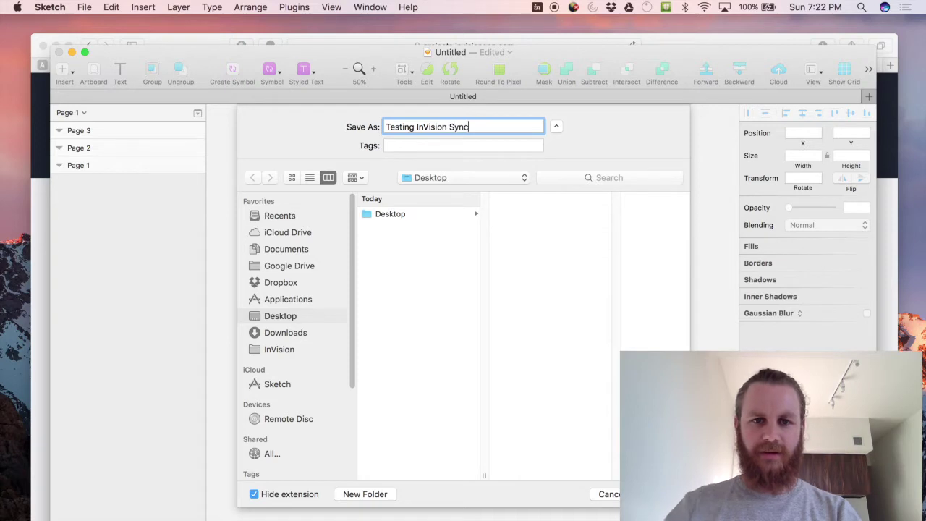
click(282, 355)
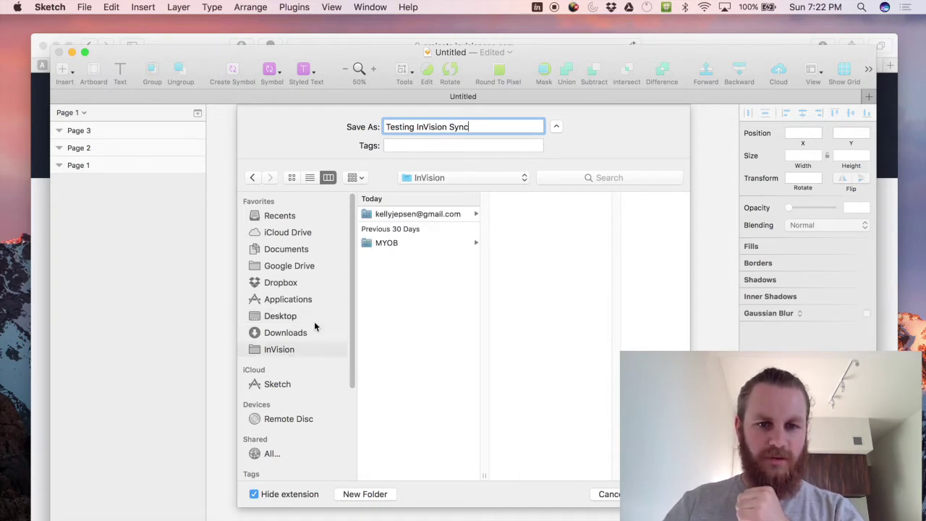
click(407, 214)
click(550, 214)
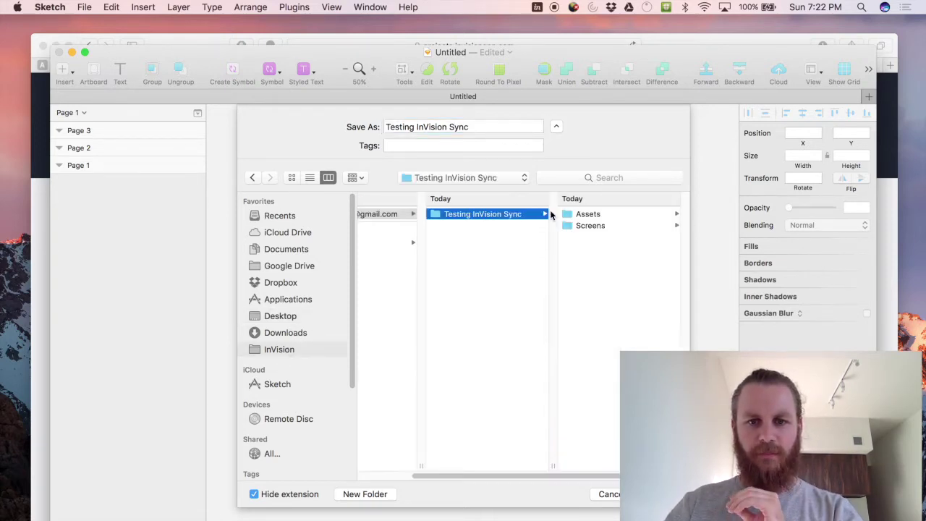
click(571, 215)
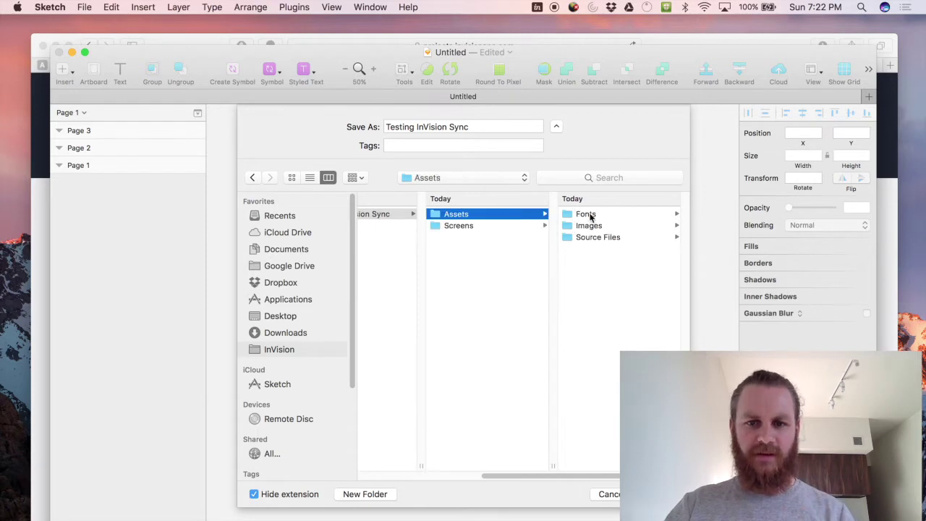
click(594, 237)
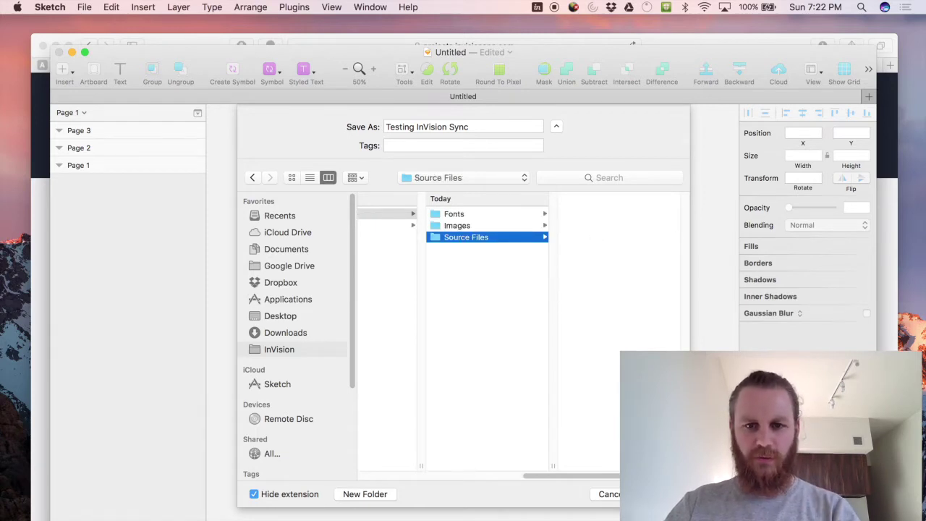
key(Return)
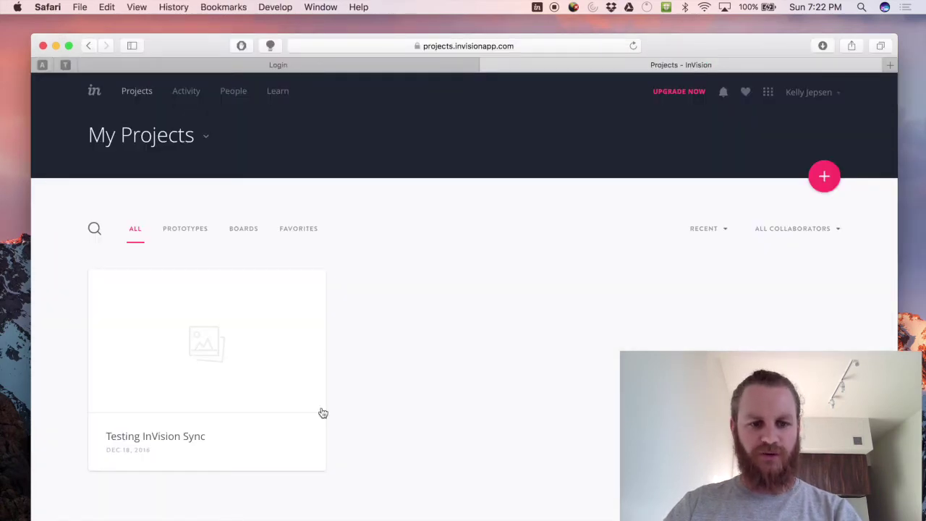
Open the Testing InVision Sync project to see Pages 1–3 synced, then return to Sketch.
click(232, 342)
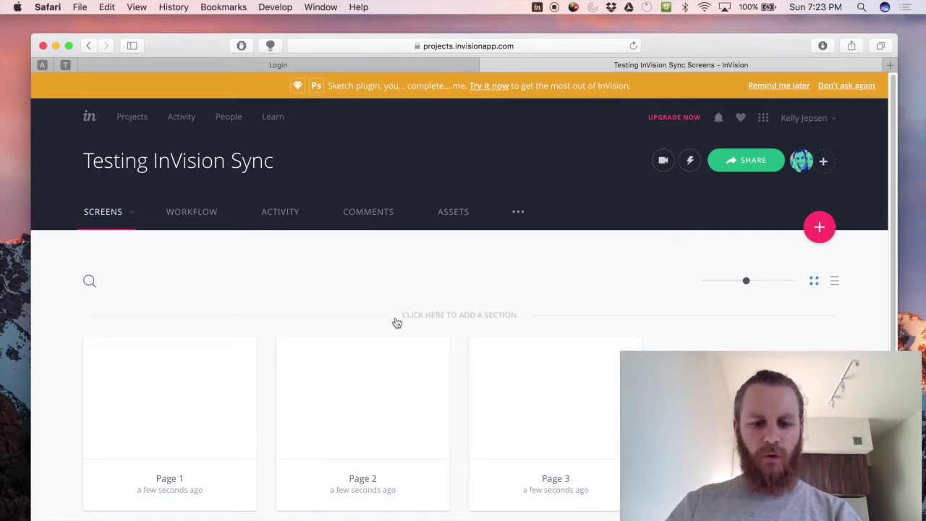
key(ctrl+Up)
click(491, 223)
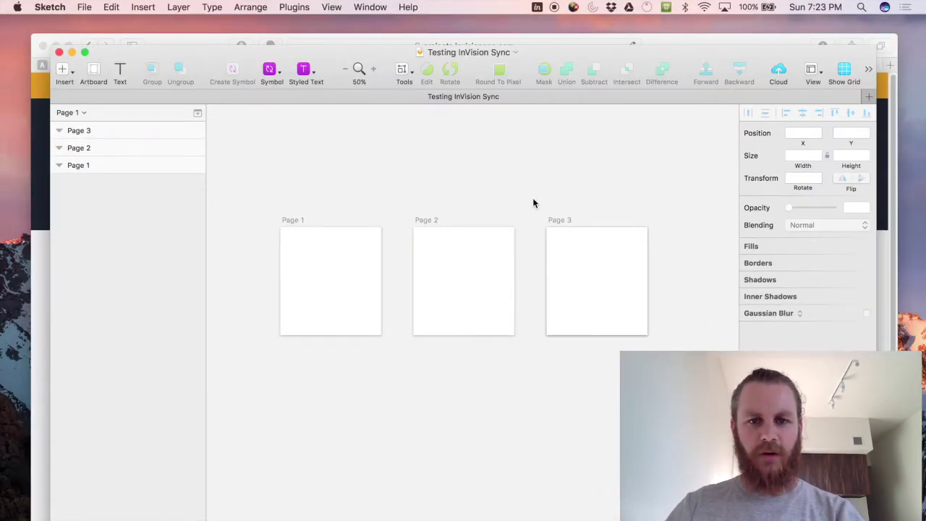
Copy and paste the Page 3 artboard and rename the duplicate to Page 4.
click(567, 222)
key(super+c)
key(super+v)
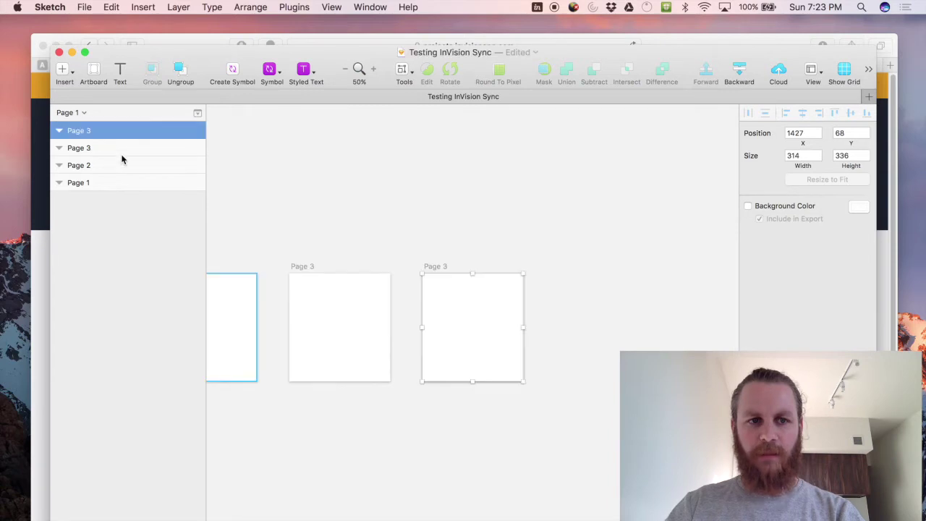
double_click(90, 132)
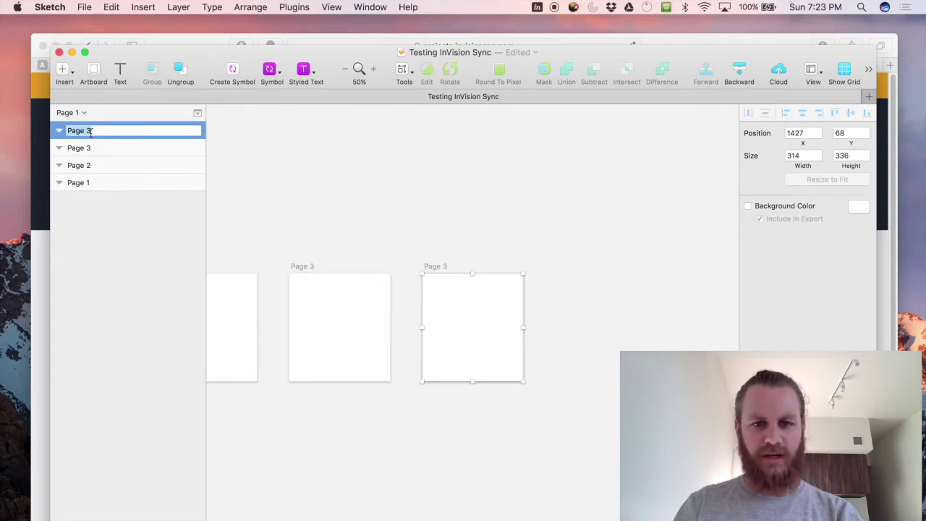
key(Left)
key(Right)
key(Right)
key(Right)
key(Right)
key(Right)
key(Right)
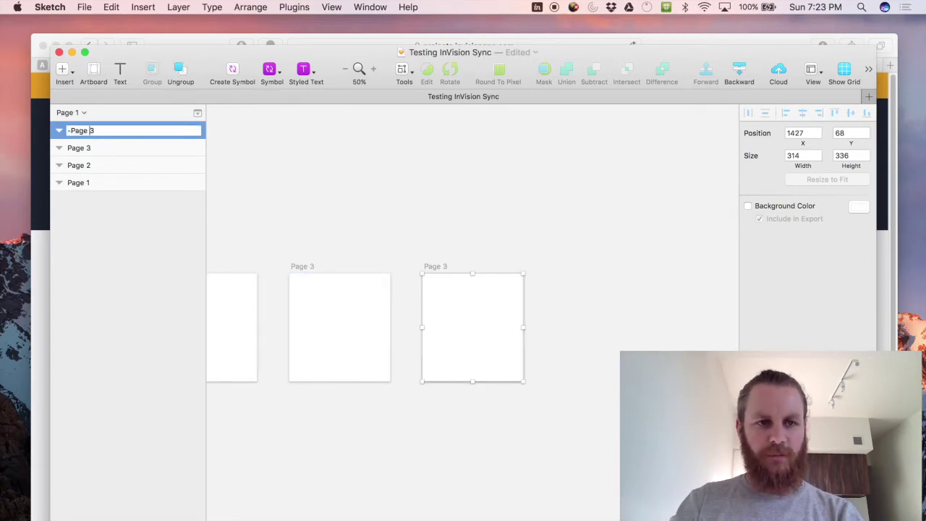
key(BackSpace)
text(4)
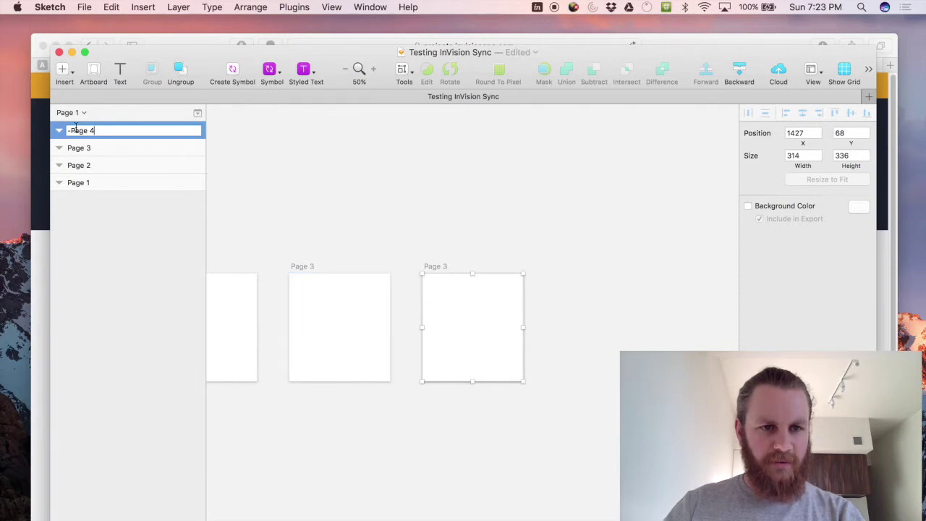
key(Return)
Rename the new artboard to '-Page 4' and save the document.
double_click(73, 133)
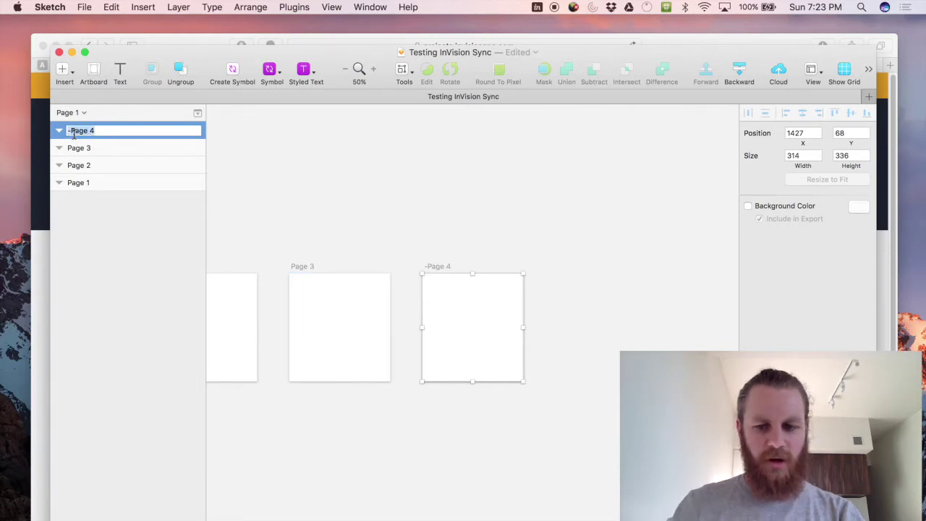
text(-Page 4)
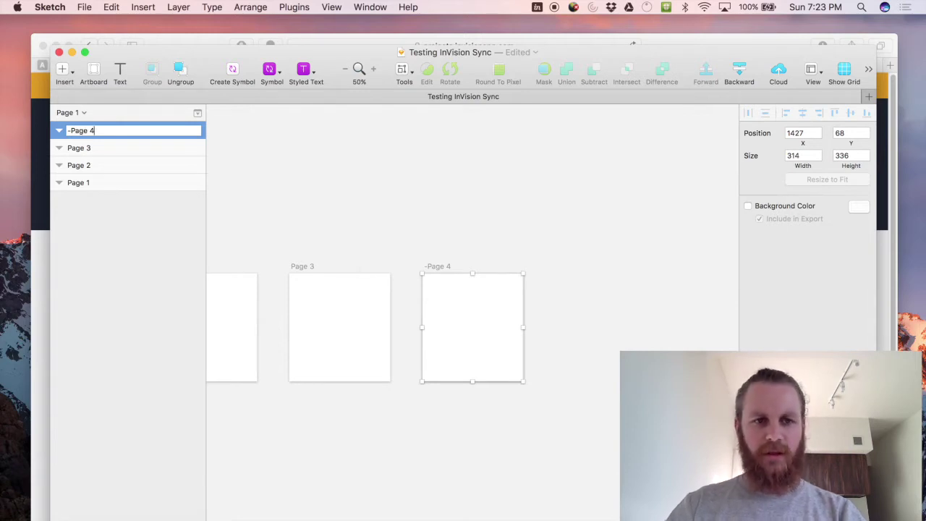
key(Return)
click(281, 207)
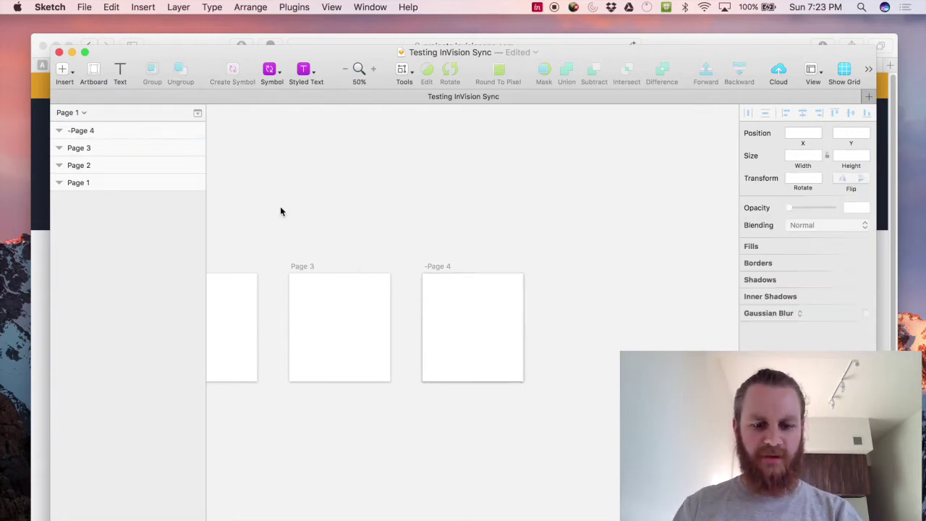
key(super+s)
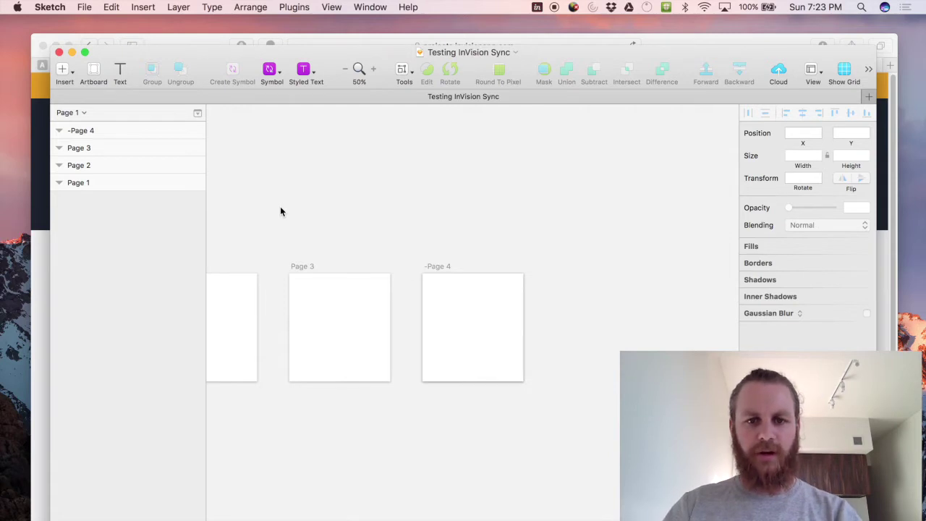
click(432, 269)
Option-drag -Page 4 into a copy named Page 5, save, and switch to Safari.
drag(433, 269, 564, 270)
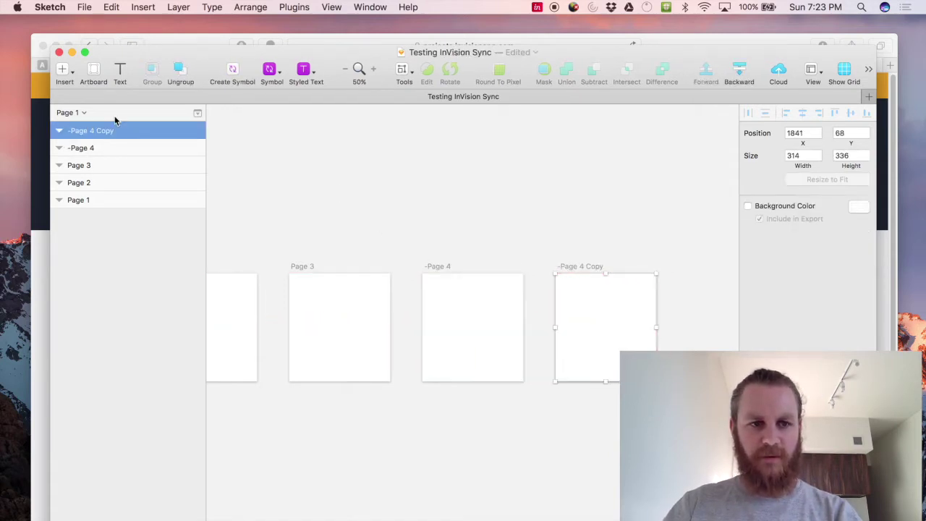
double_click(111, 134)
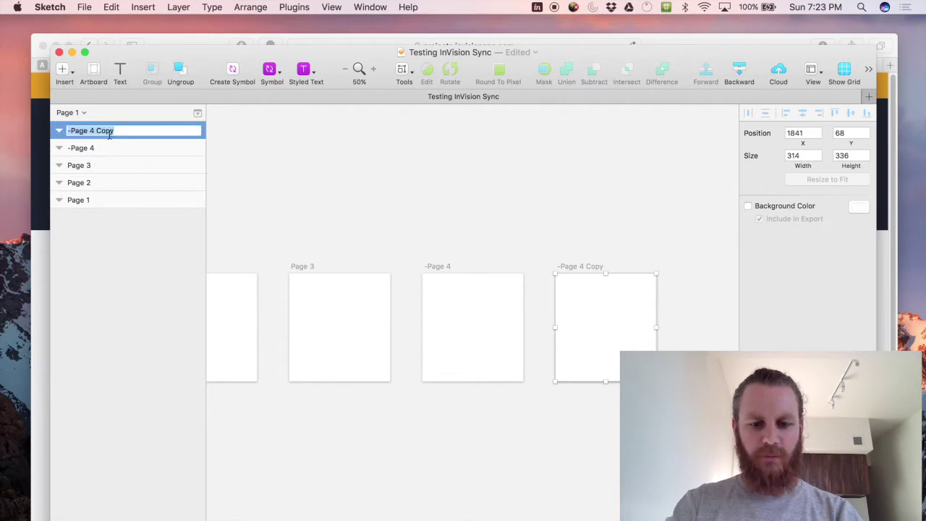
text(Page 5)
key(Return)
click(293, 215)
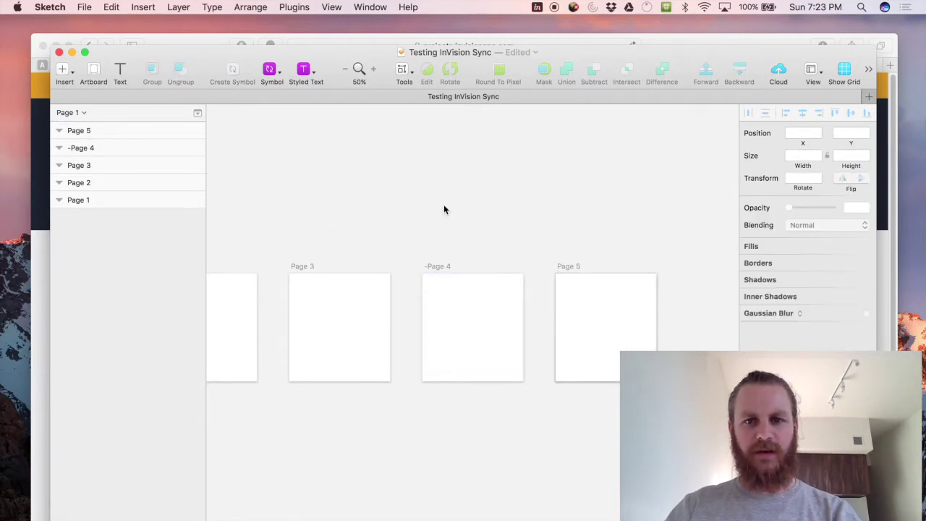
key(super+s)
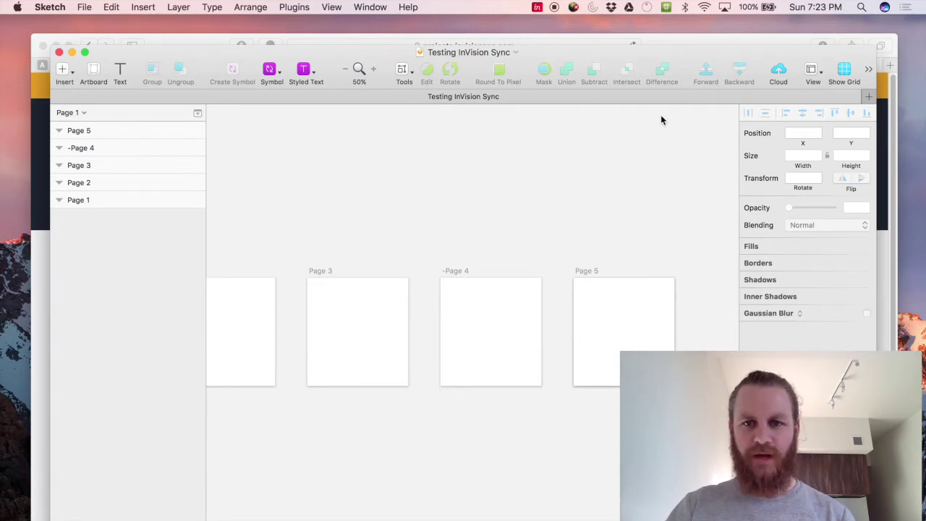
key(super+Tab)
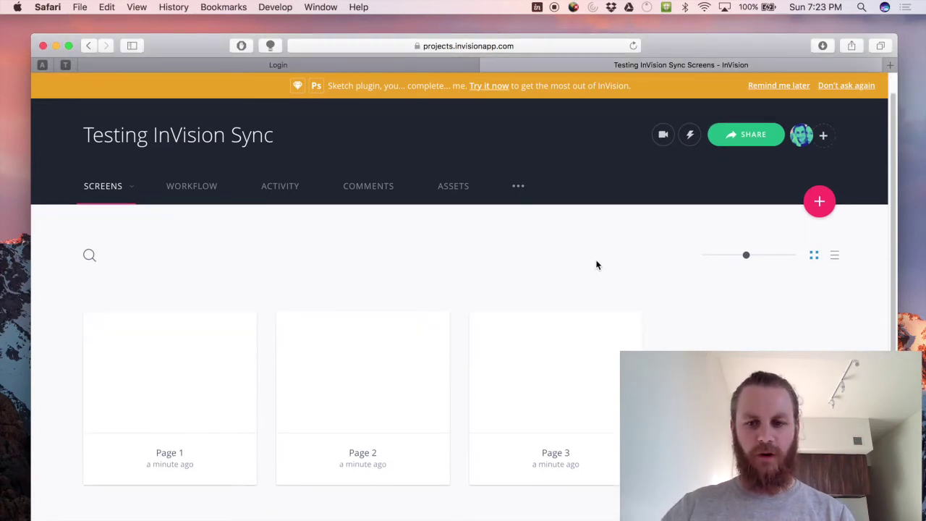
Scroll the InVision screens to confirm Pages 1, 2, 3 and 5 synced, then return to Sketch.
scroll(639, 290, down, 3)
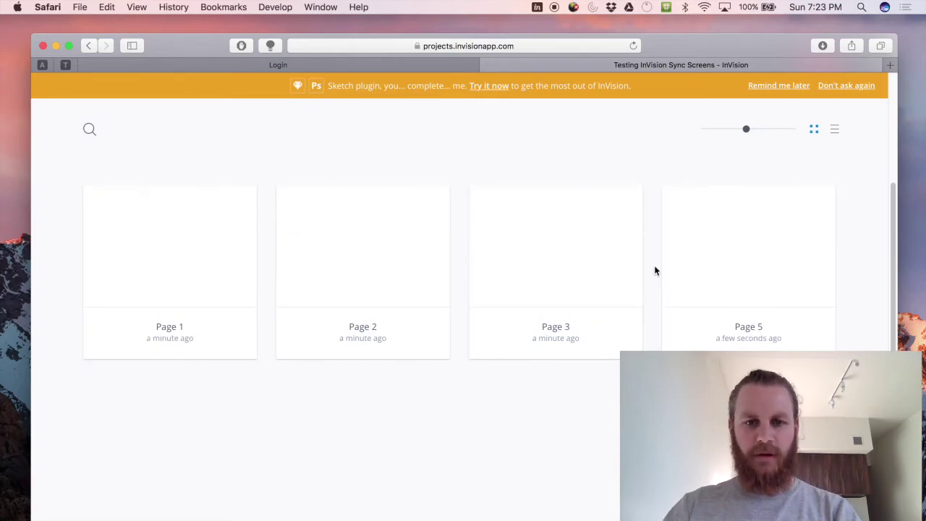
key(ctrl+Up)
click(483, 289)
Draw a thin grey bar on Page 1 and duplicate it into five bars.
scroll(601, 215, left, 2)
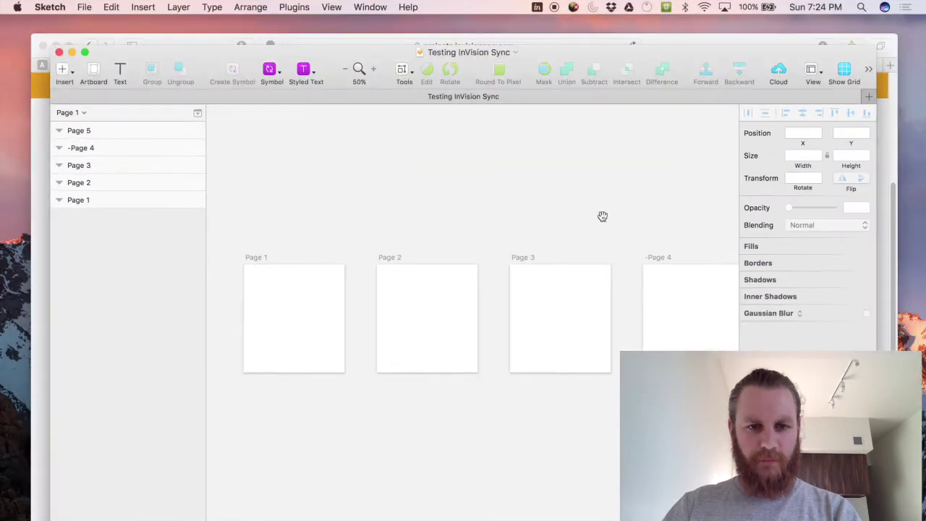
key(r)
mouse_move(284, 274)
mouse_down()
mouse_move(368, 286)
mouse_move(337, 304)
mouse_up()
click(333, 290)
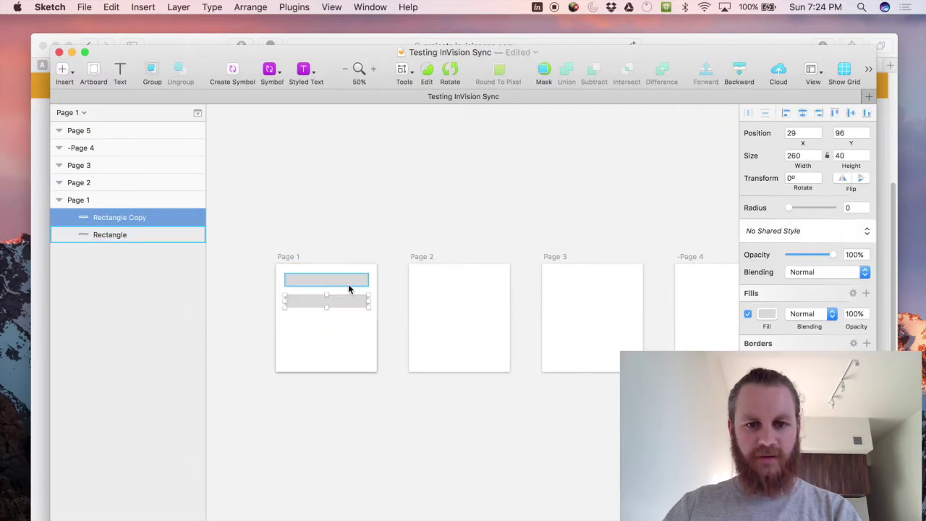
key(super+d)
key(super+d)
key(super+d)
scroll(364, 205, right, 3)
key(r)
drag(282, 279, 361, 362)
Draw grey rectangles on the other synced artboards, leaving -Page 4 empty, then check InVision.
key(r)
drag(219, 283, 261, 376)
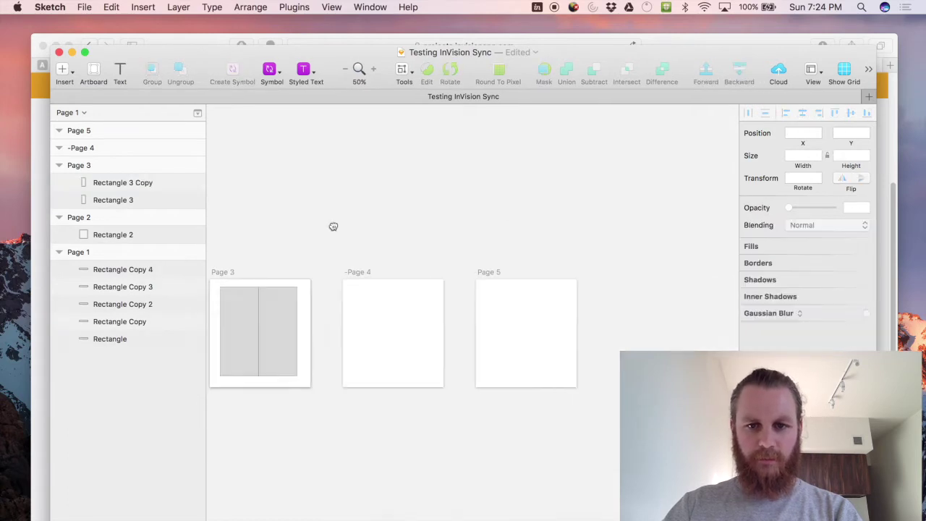
scroll(332, 225, left, 3)
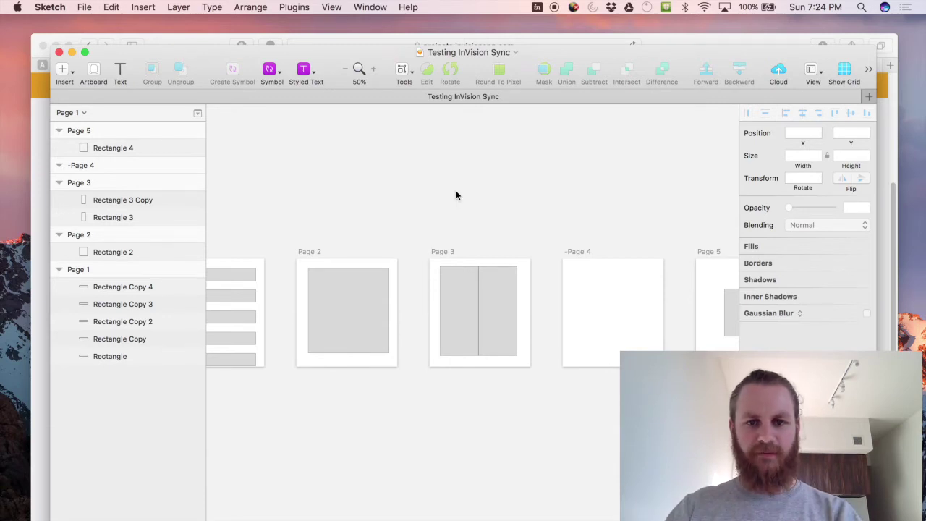
click(188, 42)
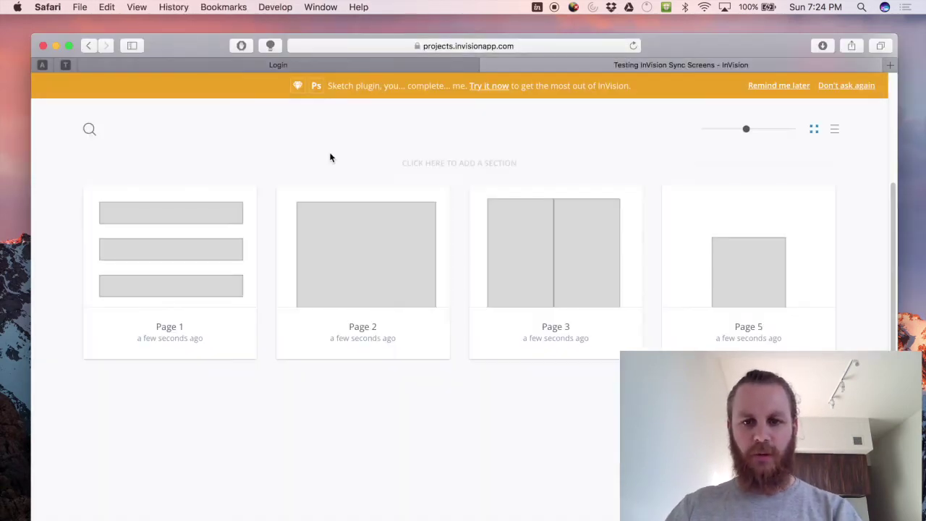
key(ctrl+Up)
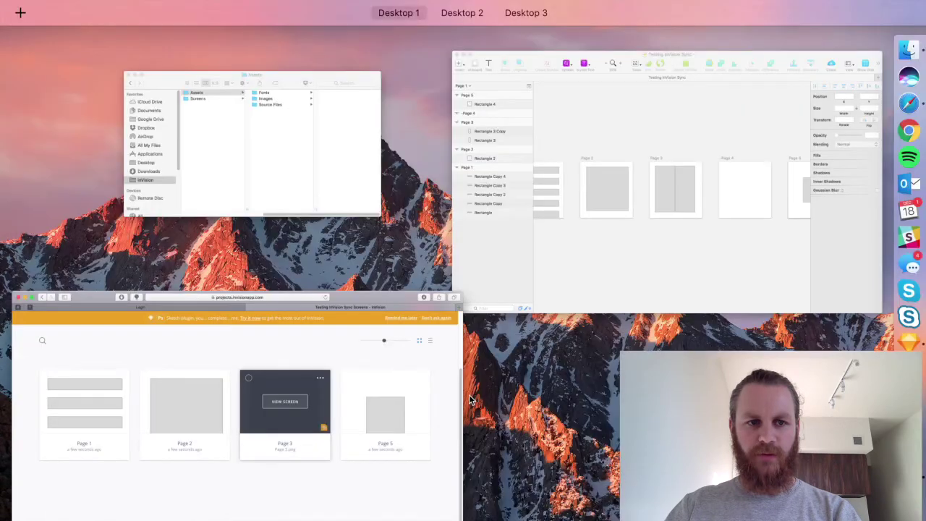
click(561, 220)
click(572, 249)
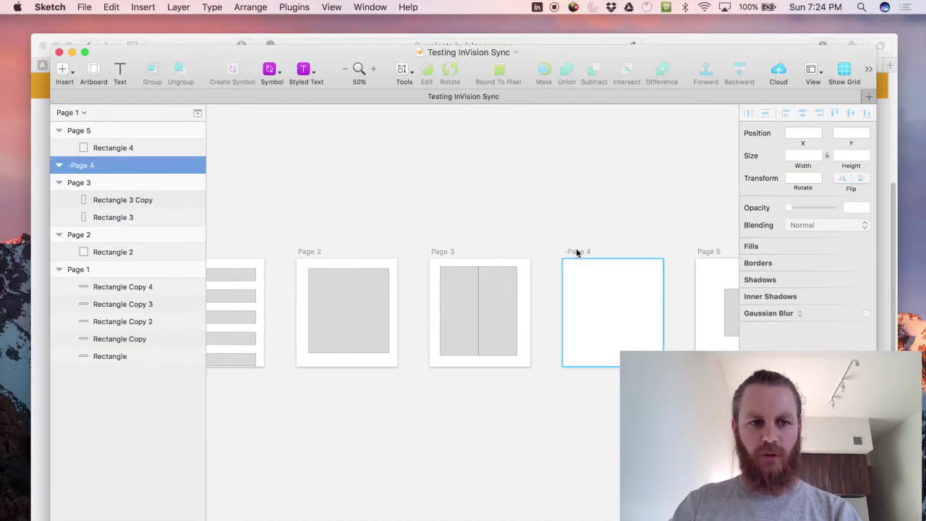
Rename the -Page 4 artboard to Page 4 by removing its leading hyphen.
double_click(112, 165)
key(Right)
key(Left)
key(Left)
key(Left)
key(Left)
key(Left)
key(Left)
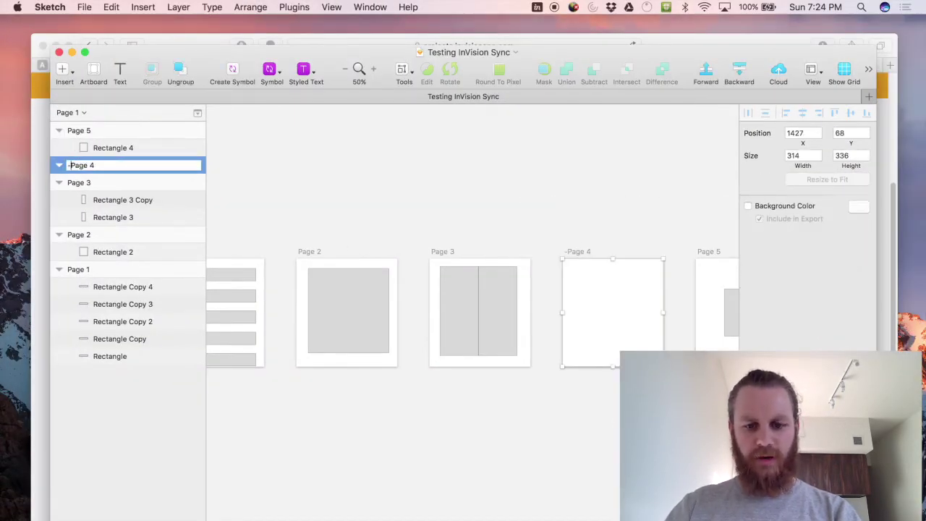
key(BackSpace)
key(Return)
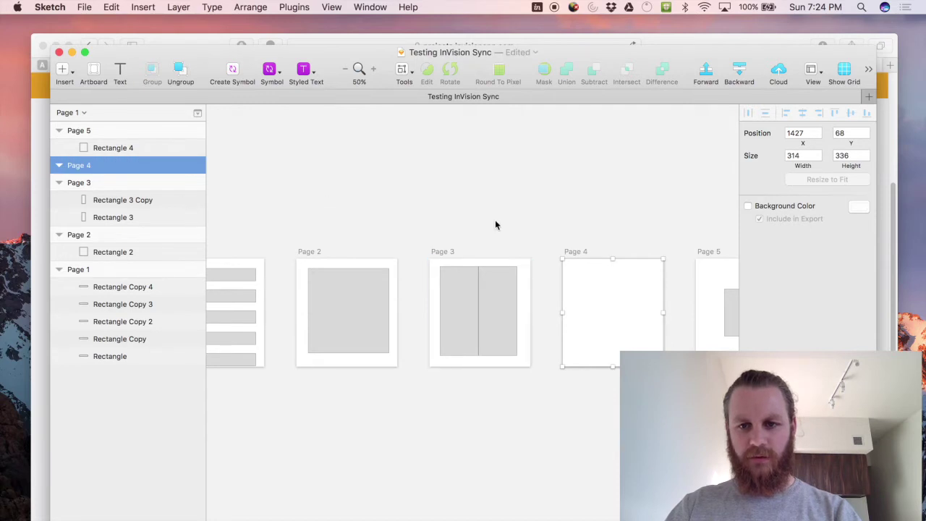
Give Page 4 a red-filled circle, save, and return to the InVision project.
click(495, 219)
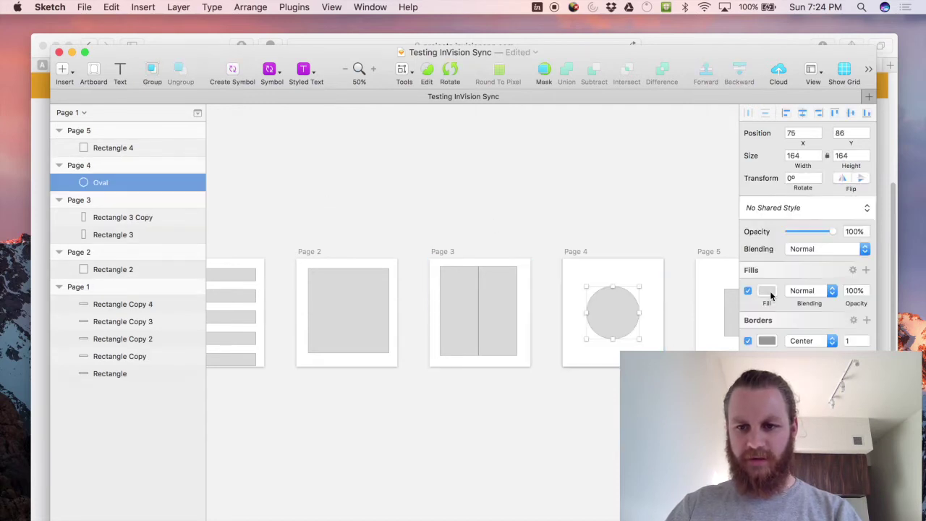
click(766, 290)
click(521, 441)
key(super+s)
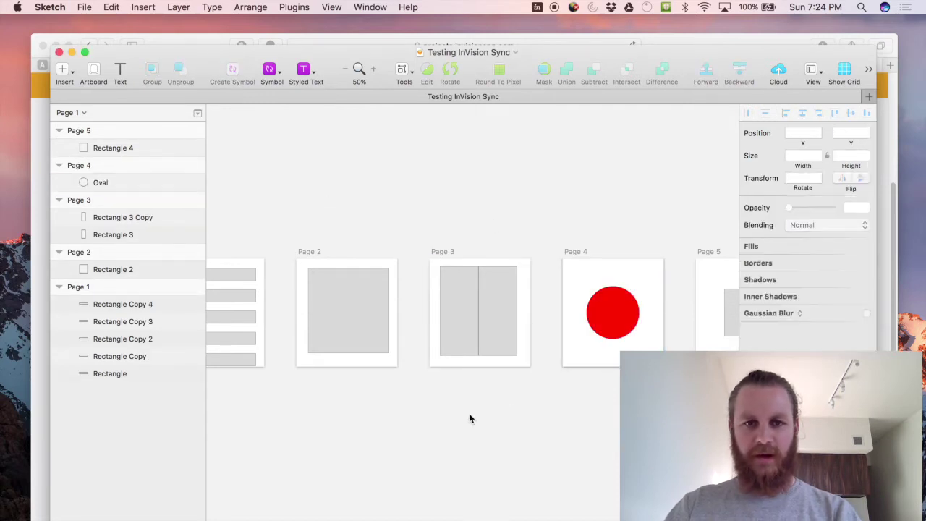
scroll(466, 415, right, 1)
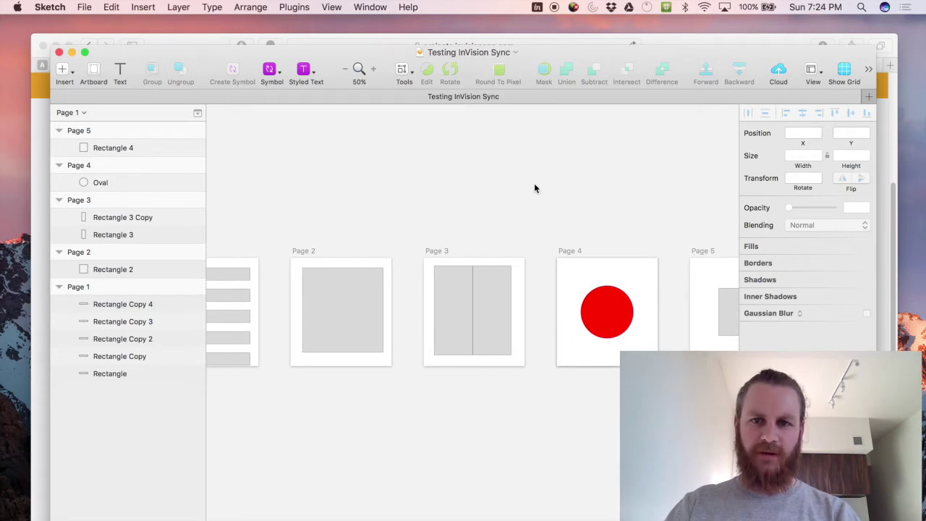
click(672, 41)
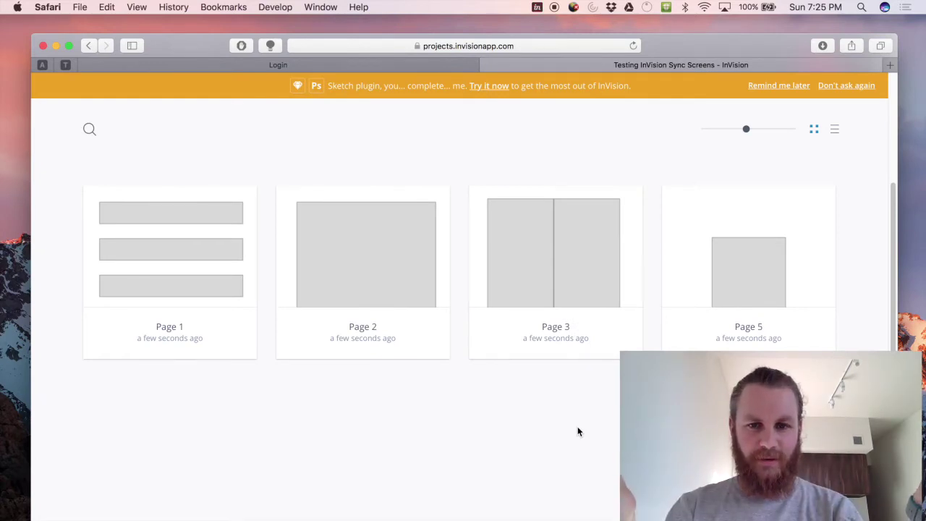
Scroll down to the newly synced Page 4 card with its red circle, then show all windows.
scroll(456, 373, down, 2)
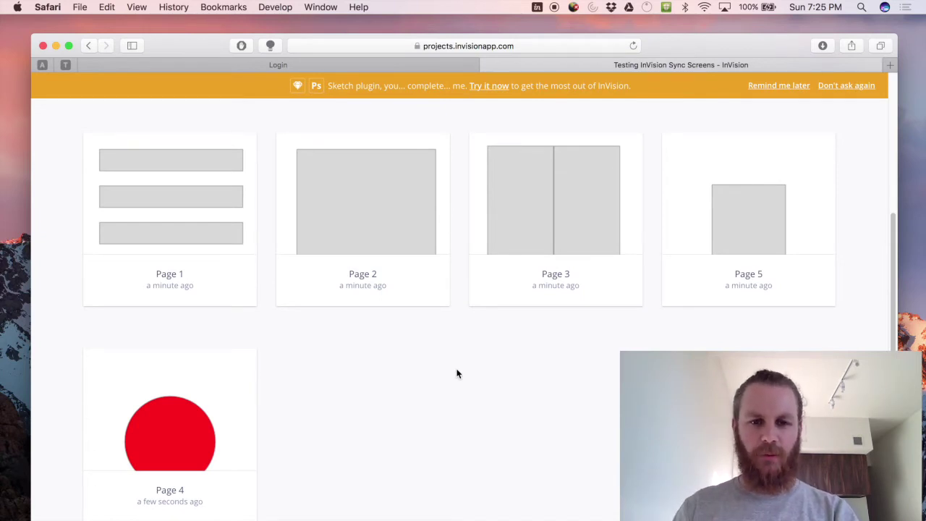
key(ctrl+Up)
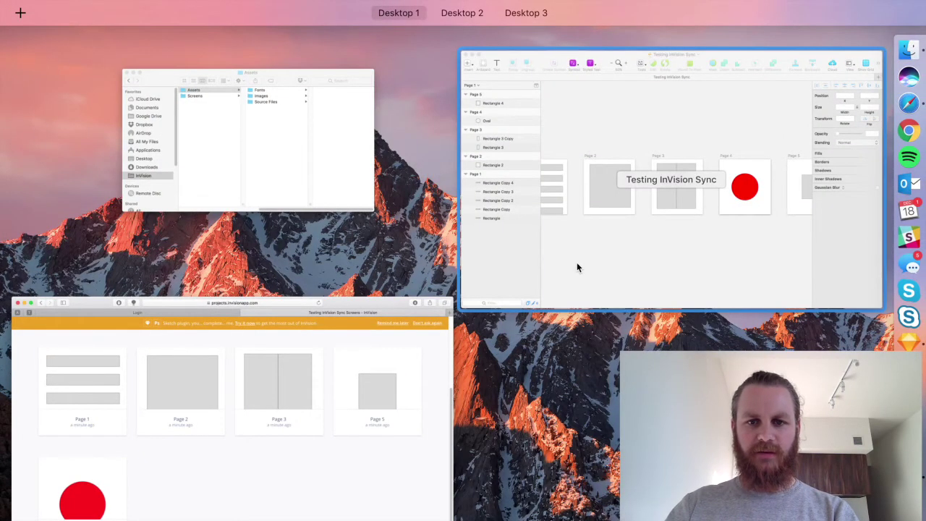
Back in Sketch, rename the Page 3 artboard to Page 4, duplicating that name.
click(576, 265)
click(442, 251)
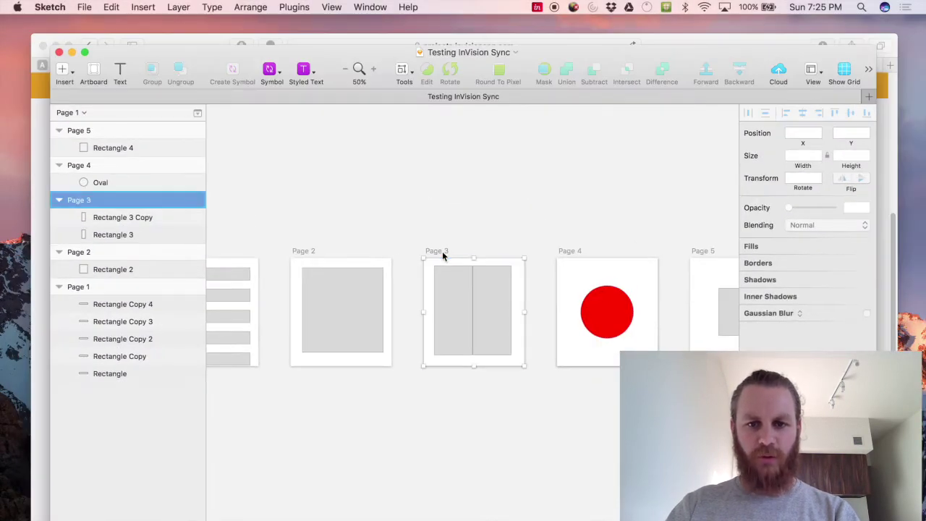
double_click(89, 203)
key(Right)
key(BackSpace)
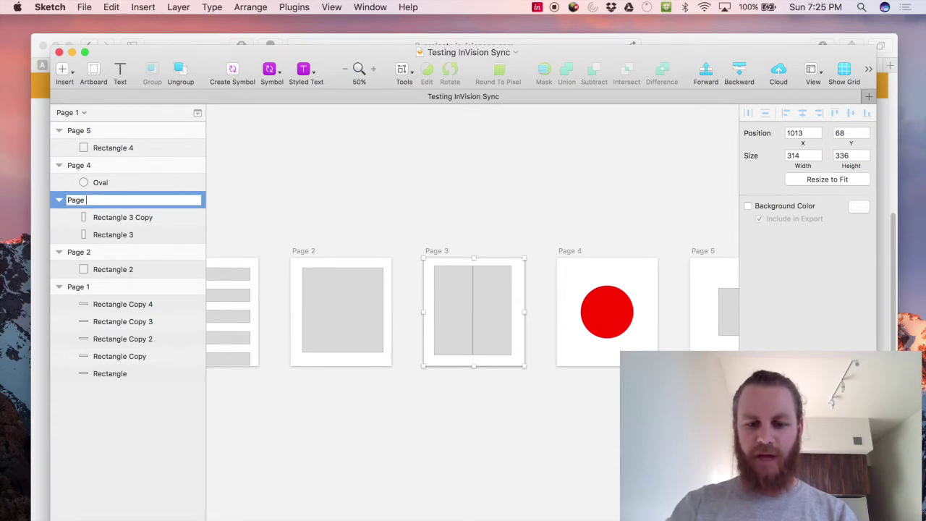
text(4)
click(320, 206)
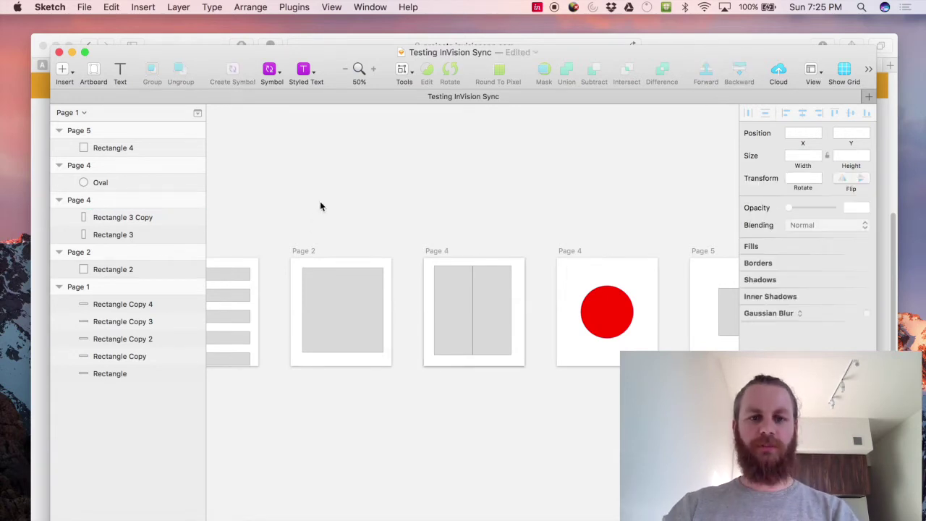
scroll(326, 207, right, 5)
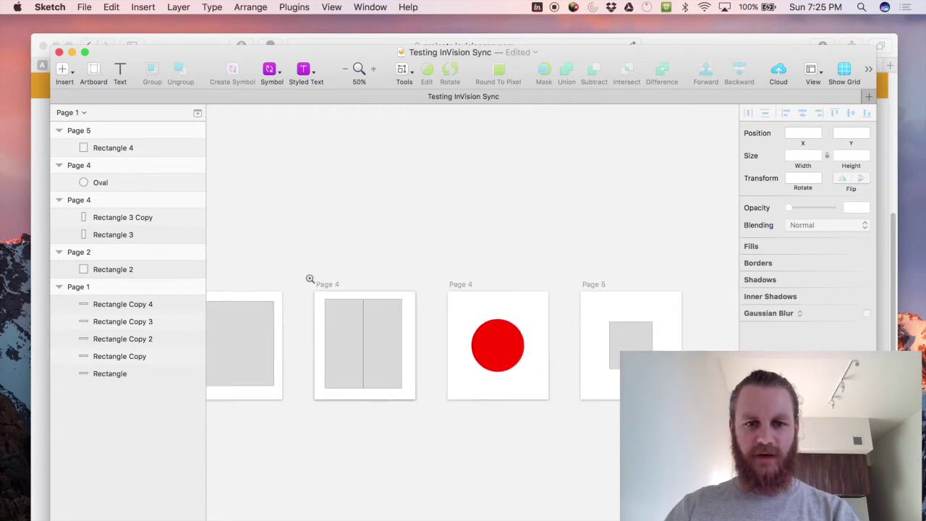
Zoom onto the two Page 4 artboards and select both grey rectangles on the first.
drag(305, 274, 572, 429)
scroll(510, 166, left, 3)
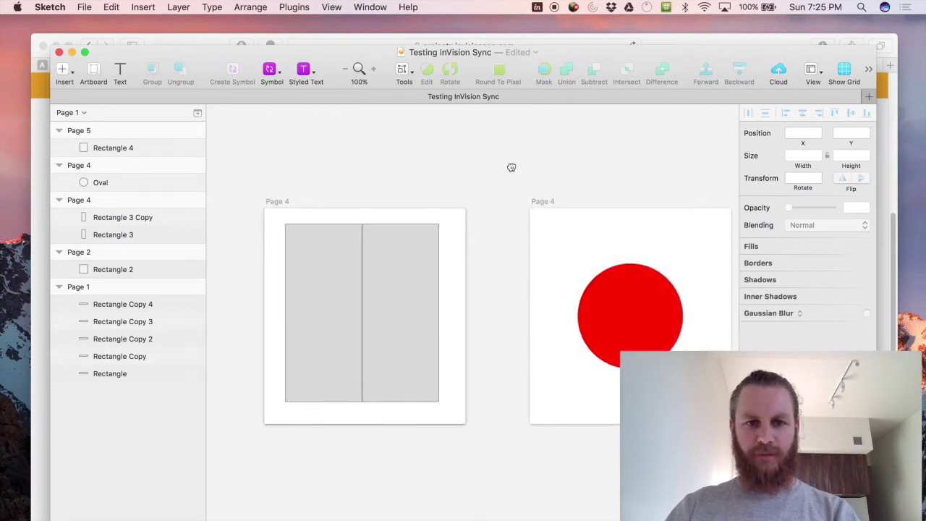
drag(511, 166, 465, 170)
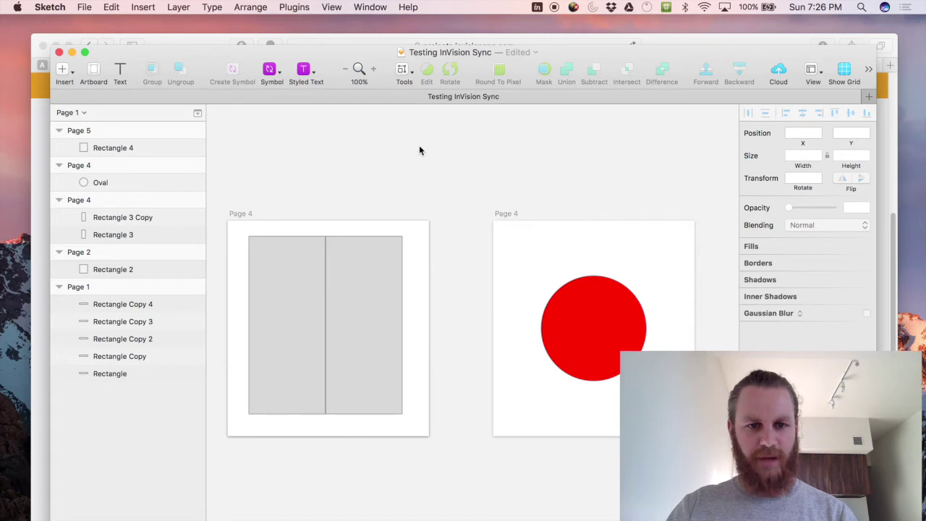
drag(419, 148, 226, 474)
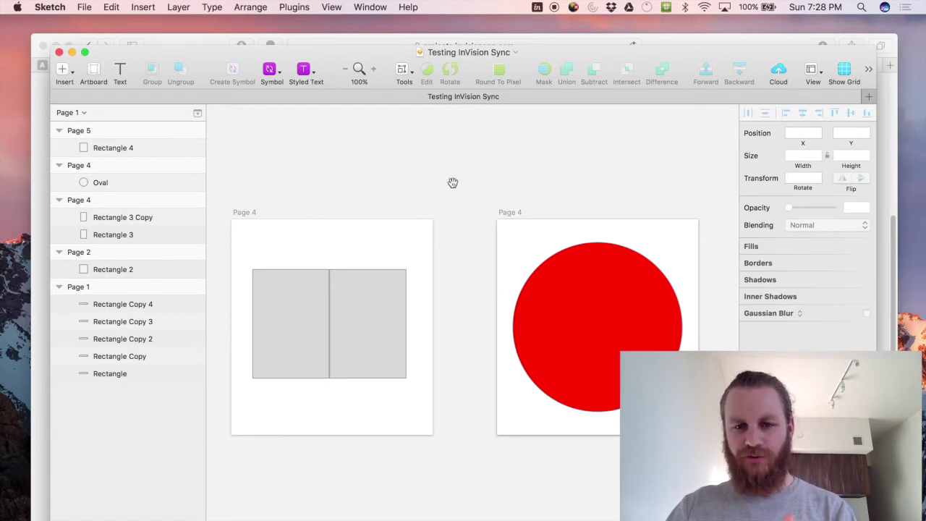
scroll(452, 182, left, 1)
click(245, 213)
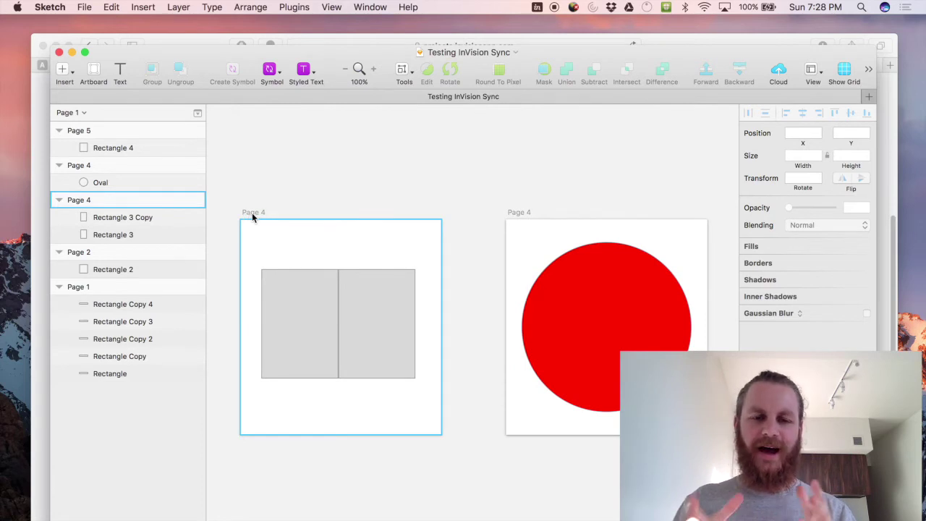
click(252, 215)
click(259, 217)
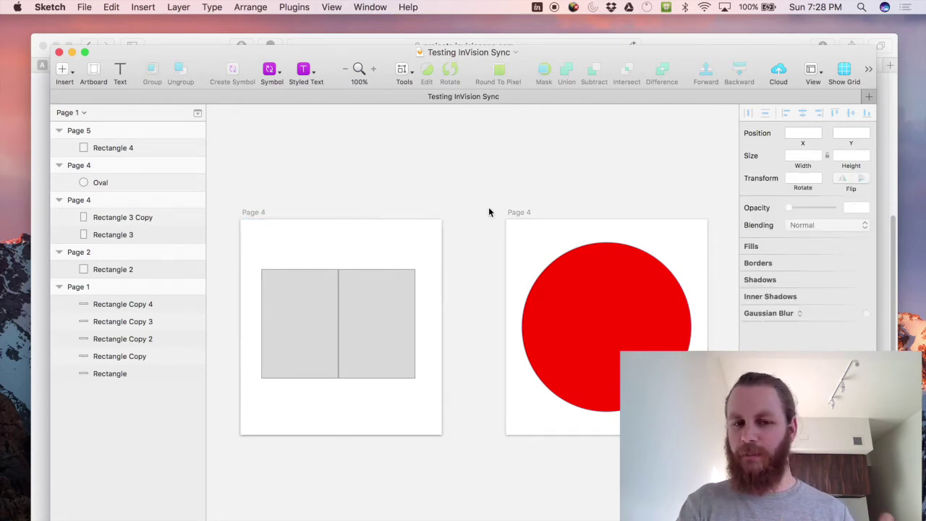
click(514, 212)
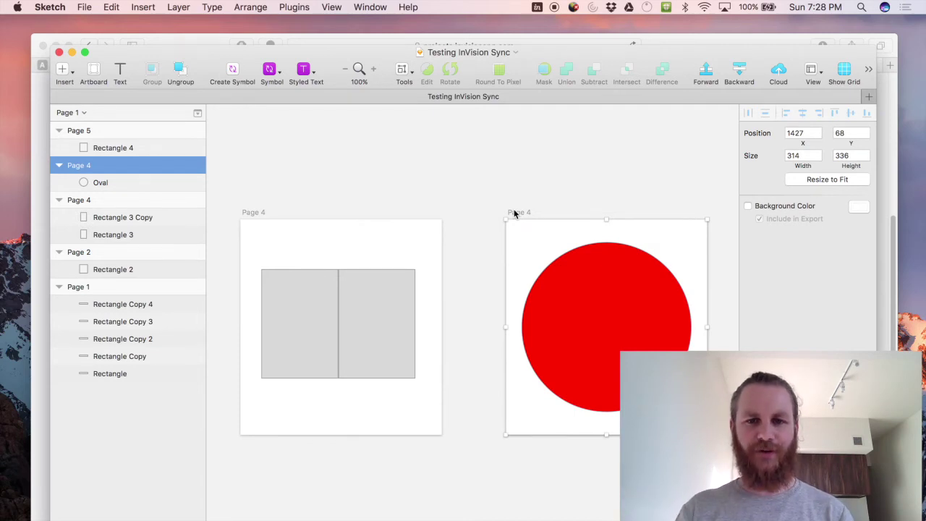
key(super+z)
key(super+shift+z)
click(556, 179)
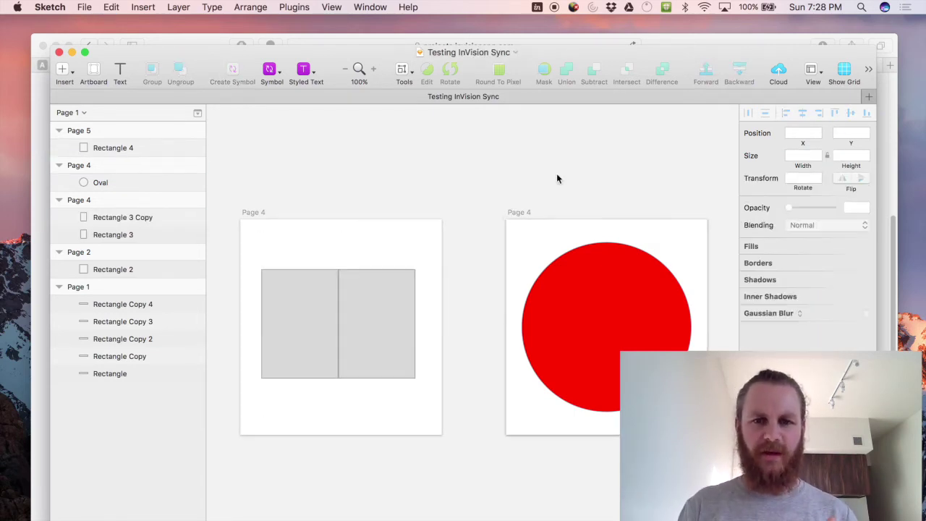
click(578, 290)
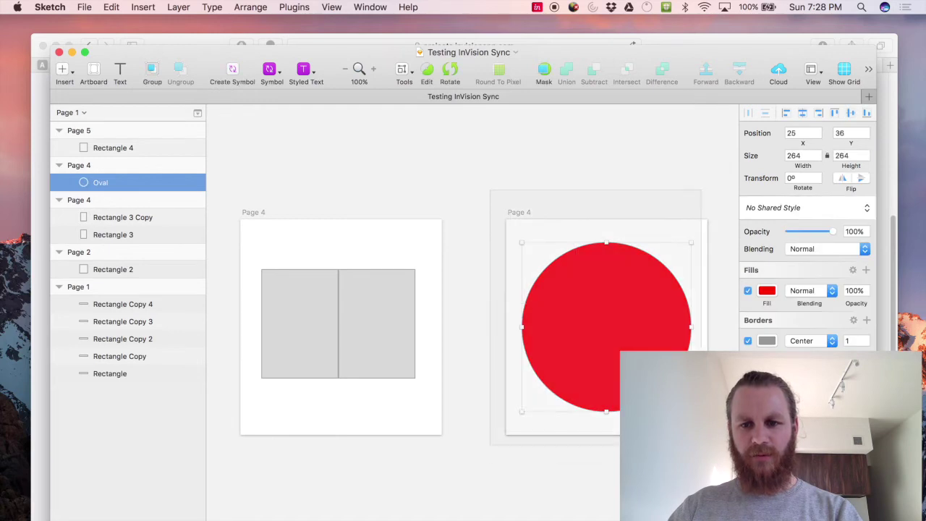
key(Escape)
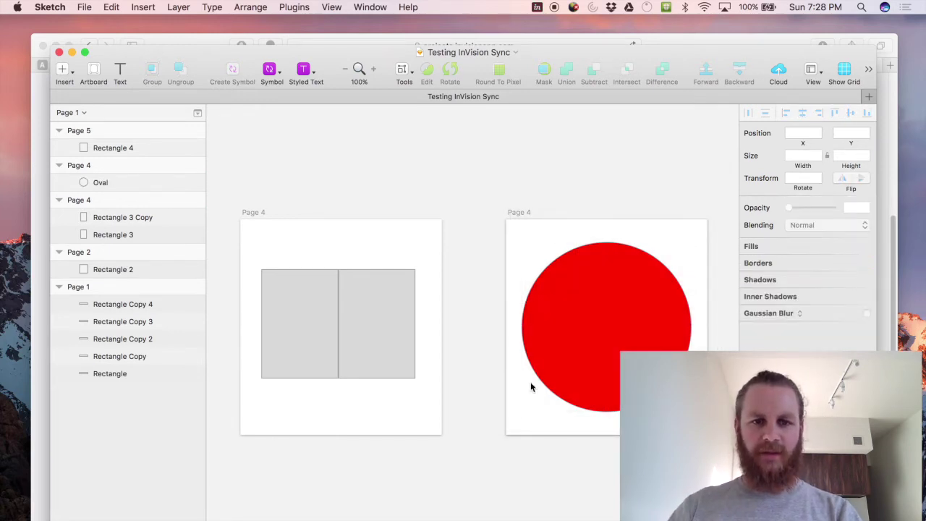
drag(232, 204, 459, 455)
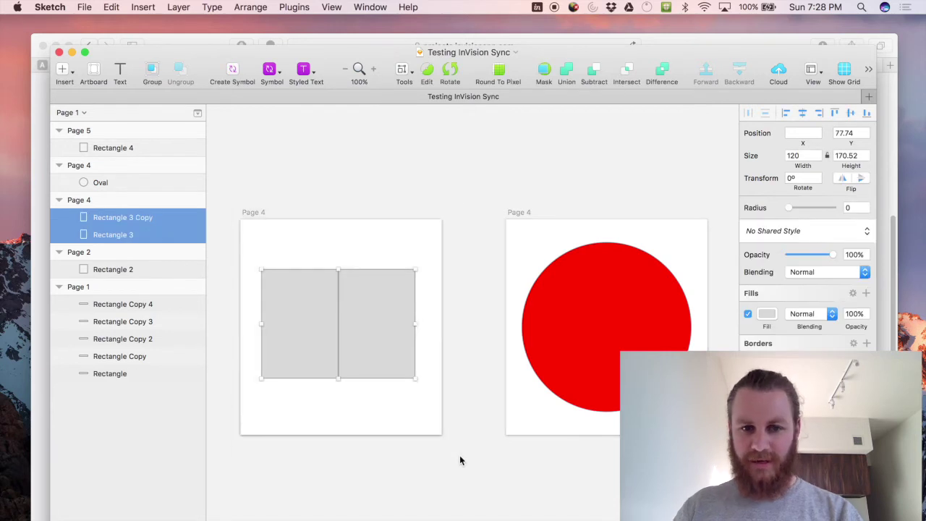
click(460, 453)
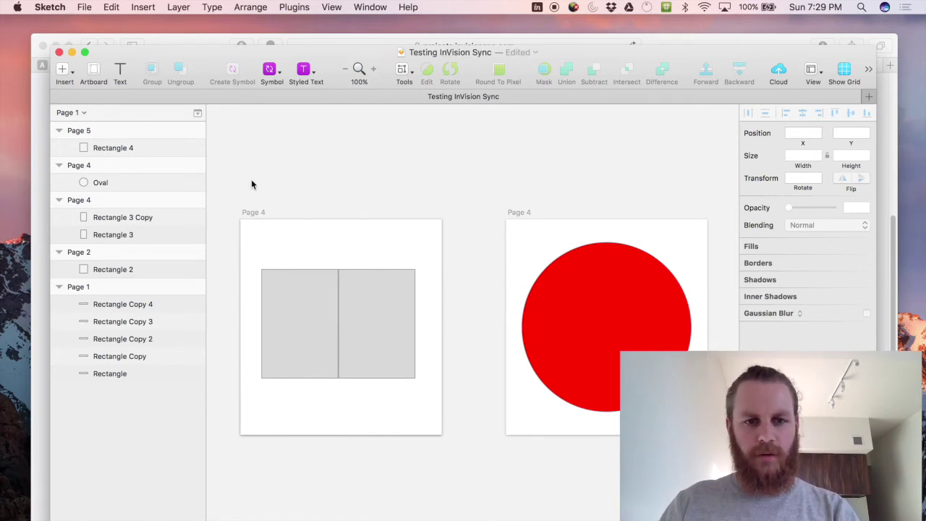
click(528, 212)
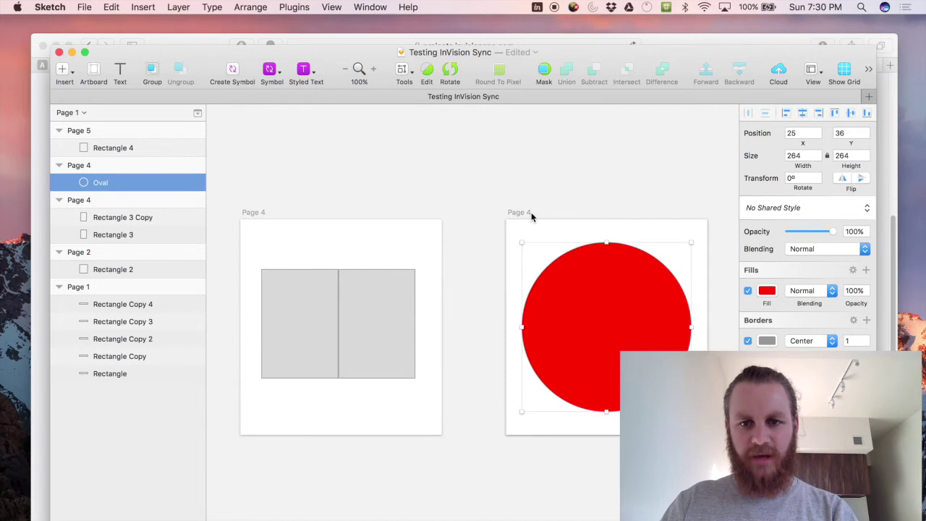
Rename the red circle's artboard from Page 4 to Page 3.
key(Escape)
click(126, 166)
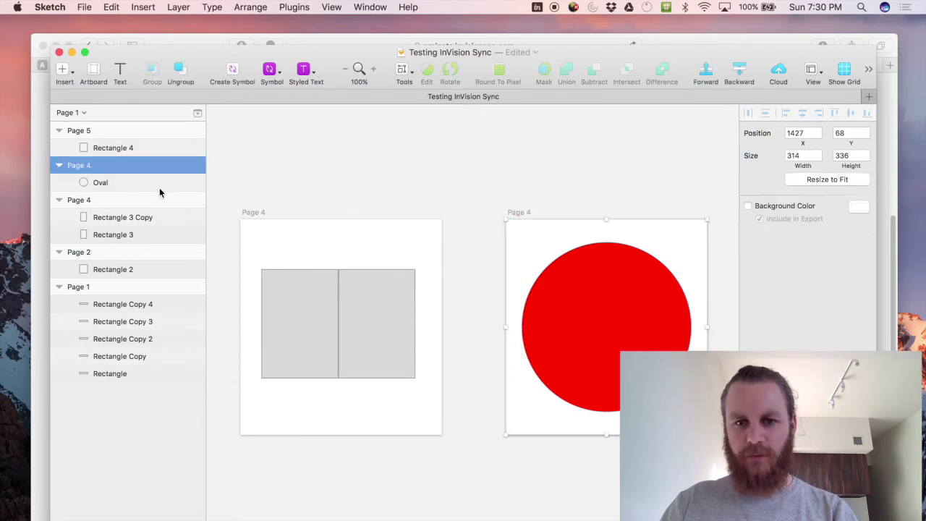
double_click(126, 167)
text(Page 3)
key(Return)
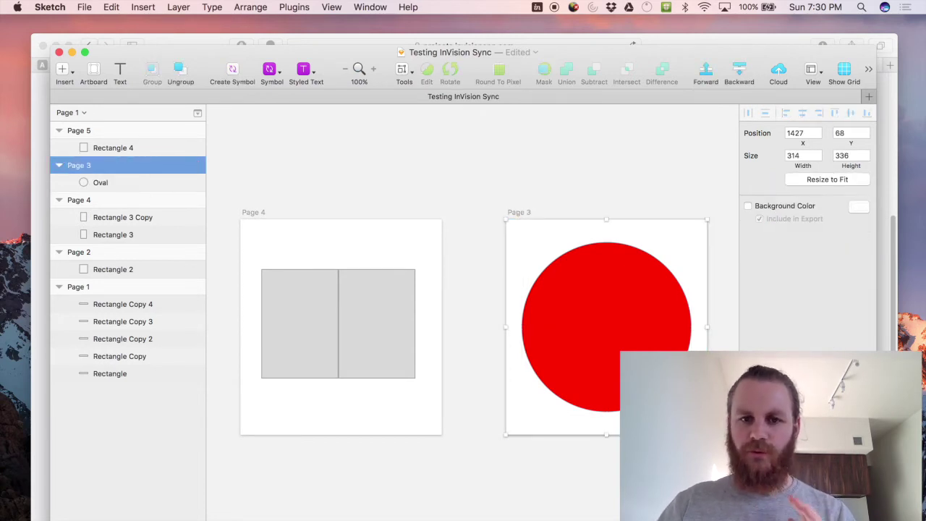
Save the document and view the synced screens in the InVision project.
click(347, 180)
key(super+s)
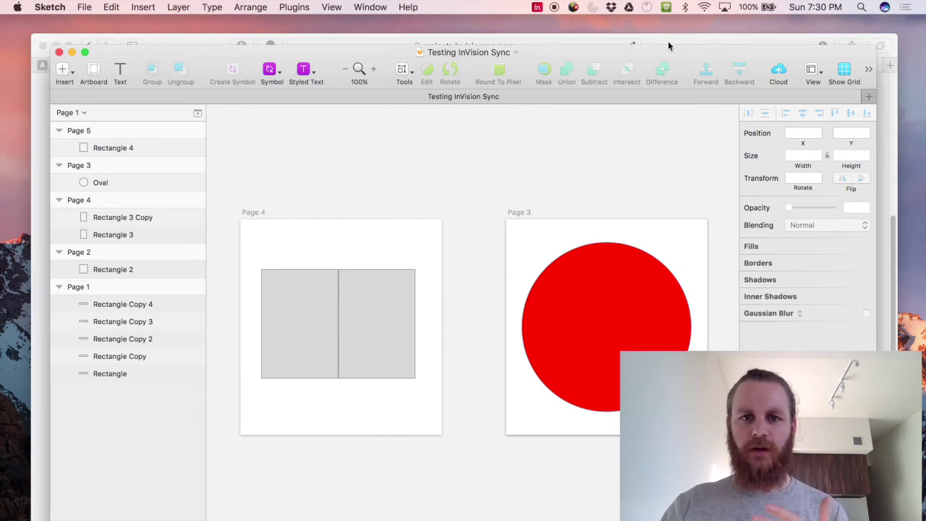
key(super+Tab)
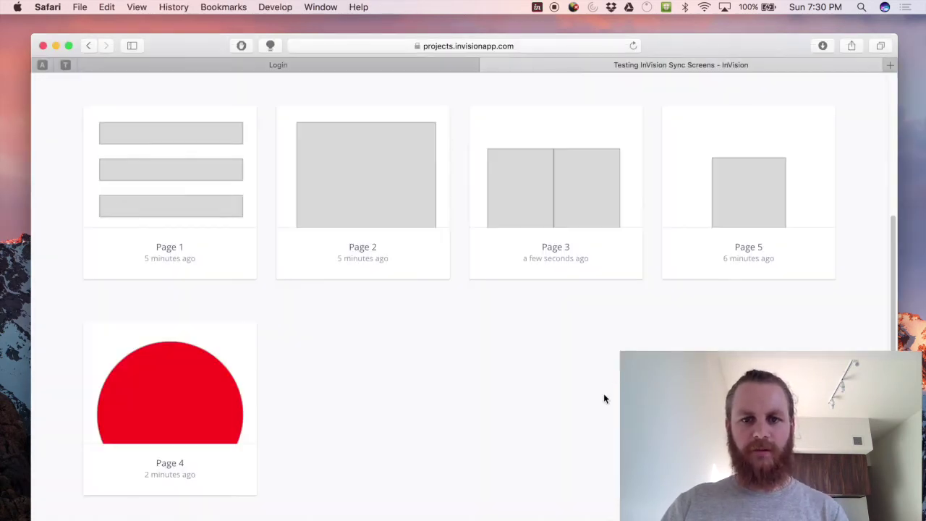
scroll(597, 421, up, 1)
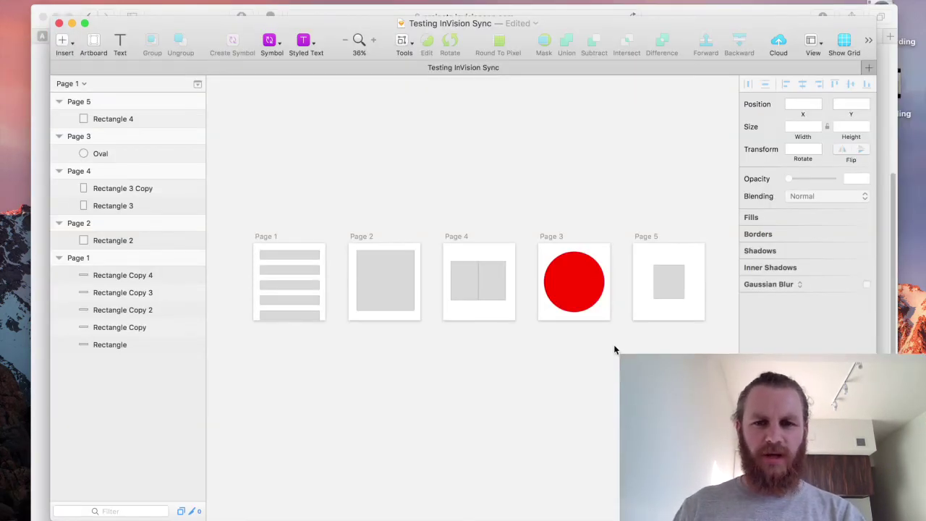
Add a leading hyphen to the Page 1 artboard, naming it -Page 1.
click(266, 236)
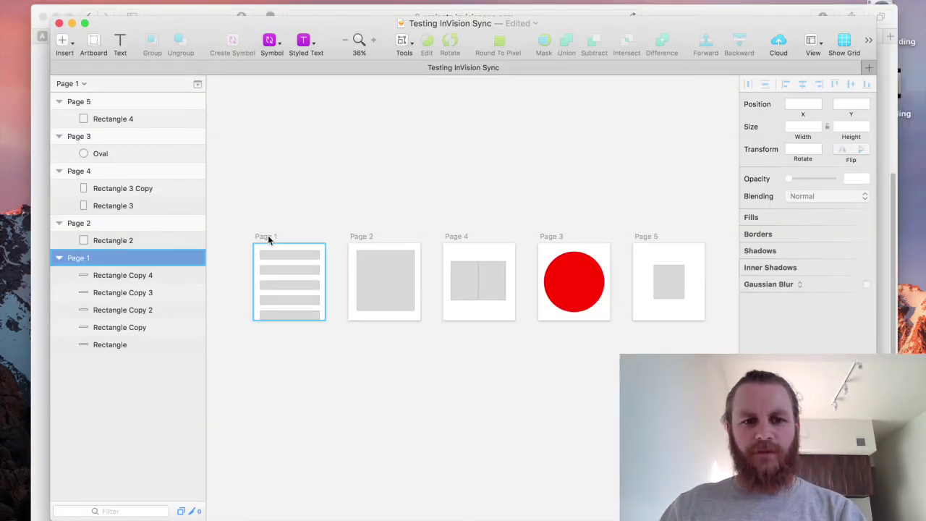
double_click(107, 261)
key(Left)
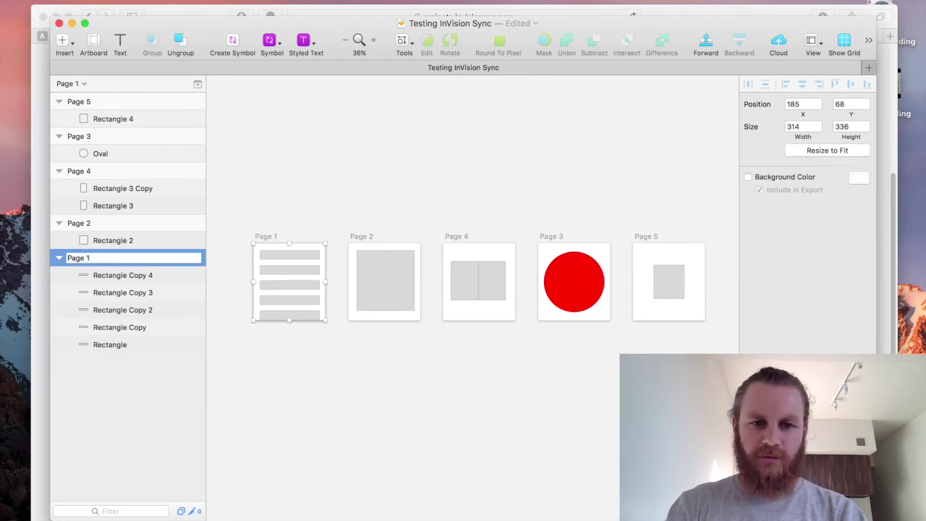
text(-)
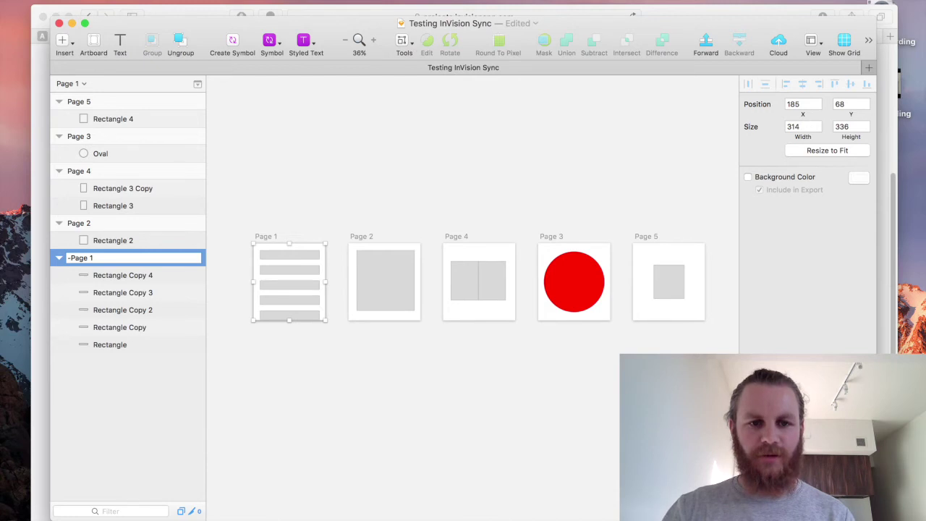
key(Return)
click(367, 172)
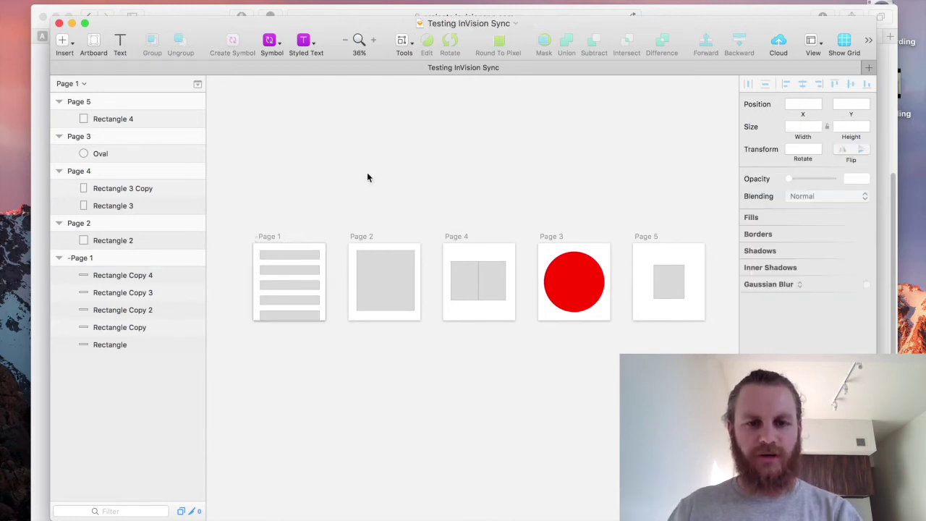
Narrow and shorten the five bars on -Page 1 about their centres.
key(z)
drag(236, 217, 356, 347)
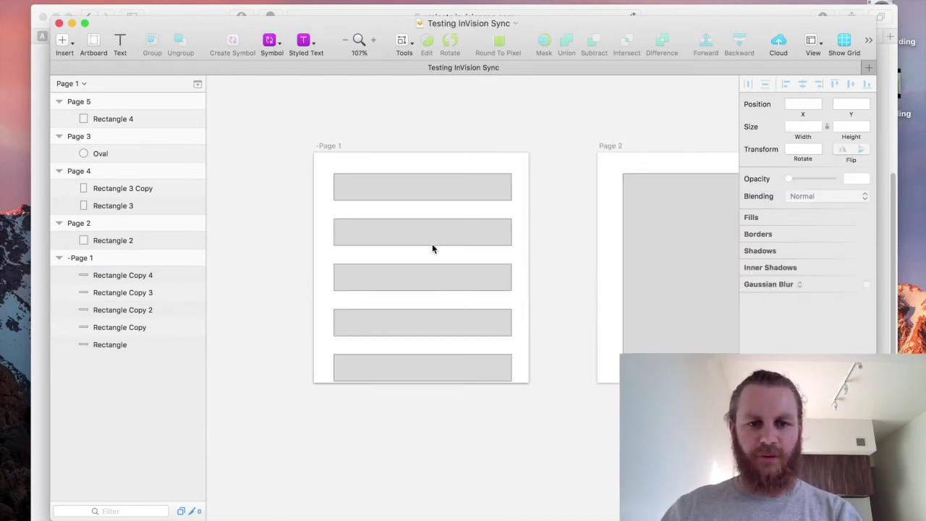
drag(289, 190, 459, 384)
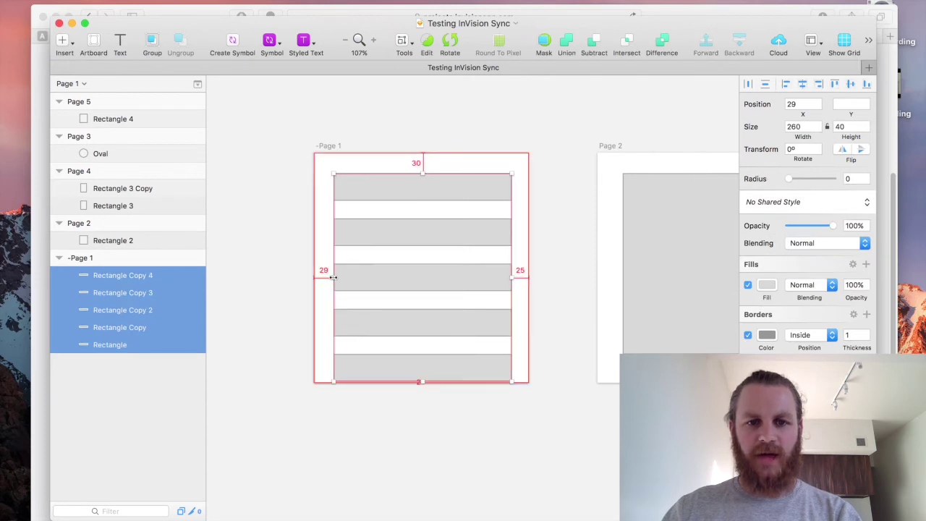
drag(512, 276, 461, 277)
drag(421, 173, 423, 208)
click(558, 192)
Zoom out to fit all five artboards and bring up the InVision project page.
scroll(559, 192, down, 5)
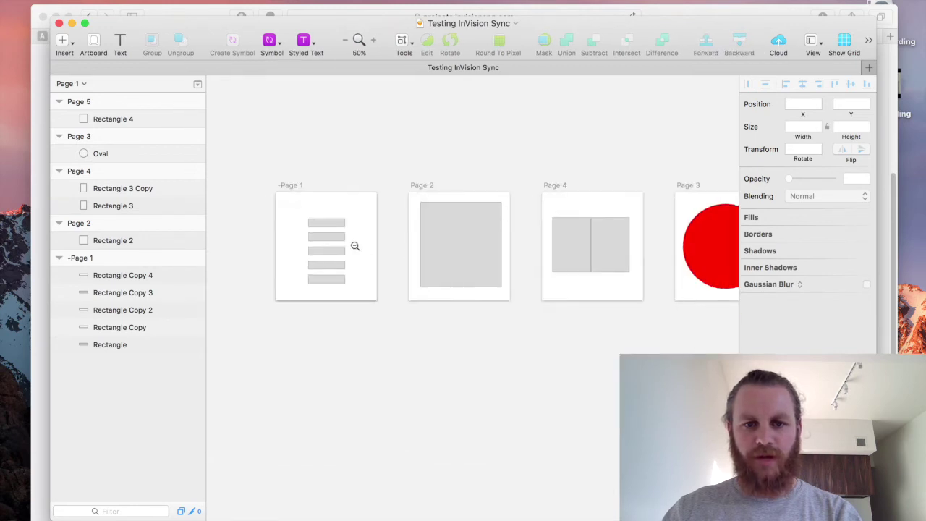
alt+click(355, 245)
drag(248, 170, 653, 306)
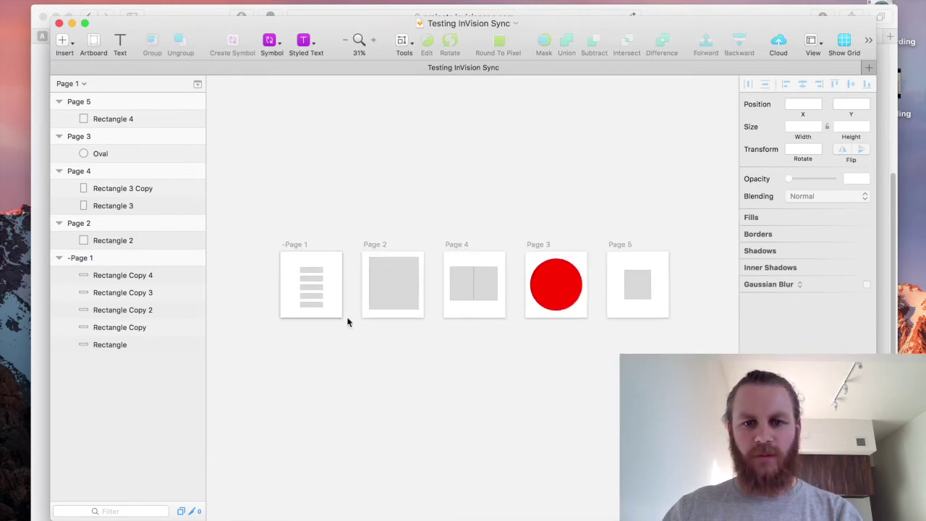
drag(252, 217, 706, 364)
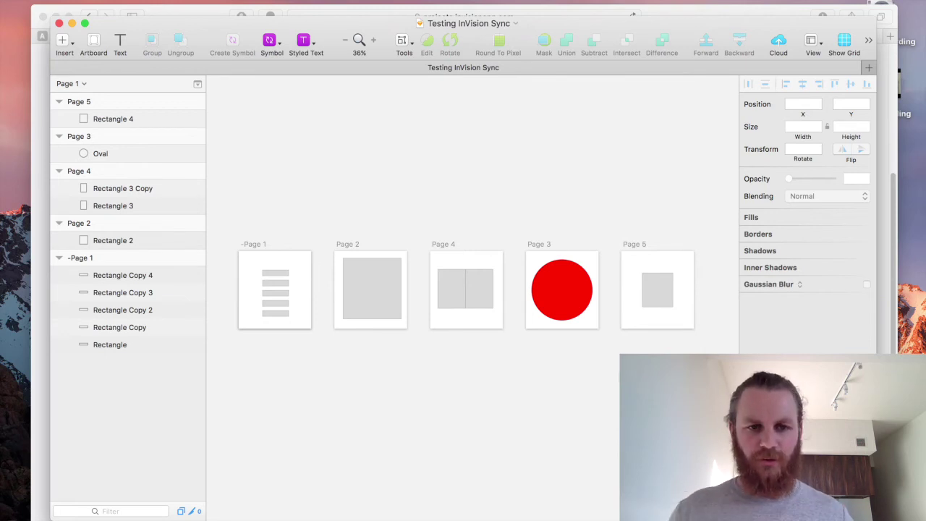
click(701, 13)
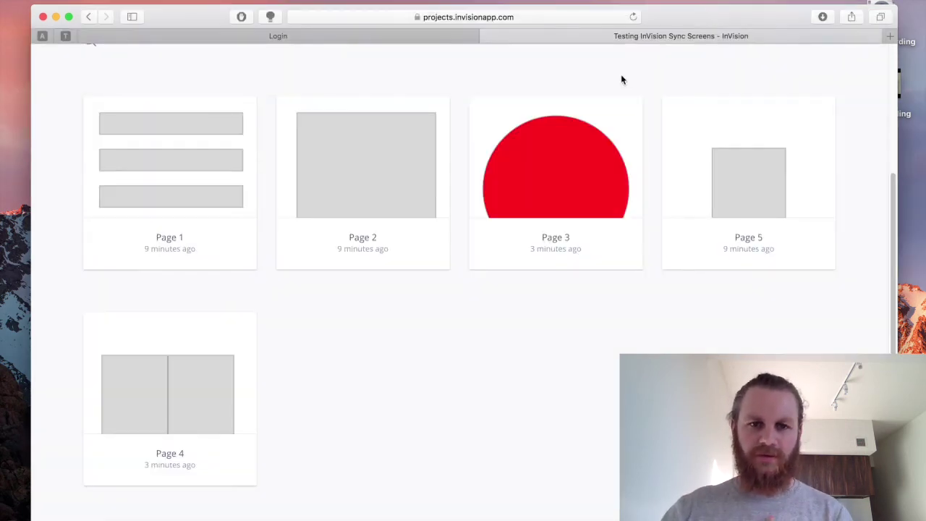
Check that InVision's Page 3 shows the red circle and Page 1 is unchanged, then return to Sketch.
mouse_move(161, 173)
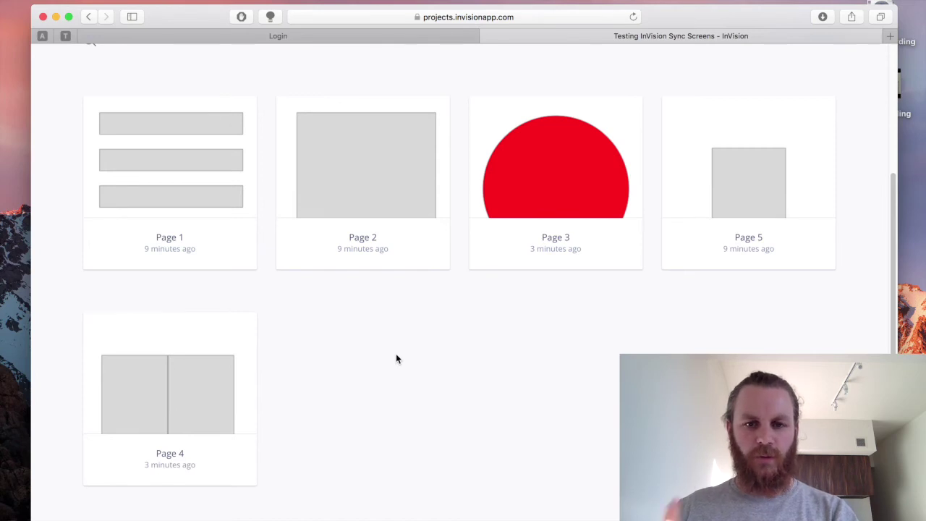
key(super+Tab)
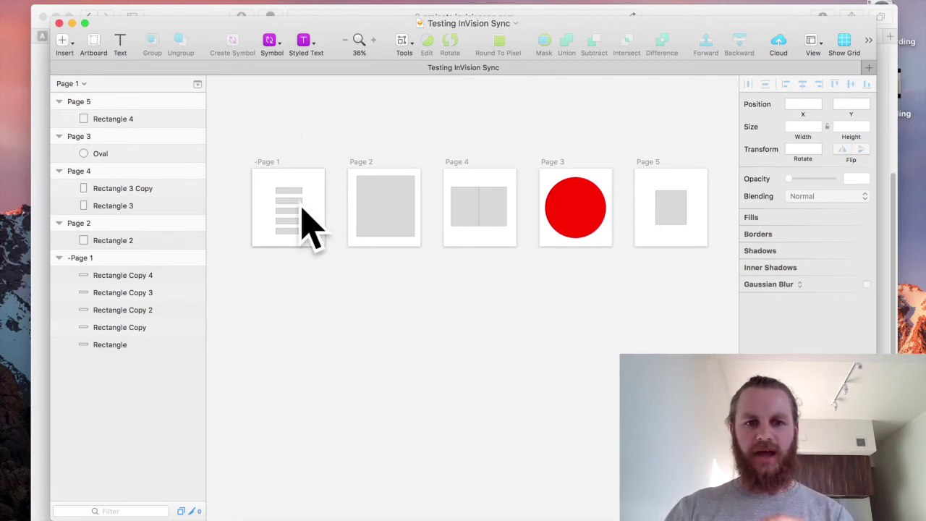
Rename the -Page 1 artboard back to Page 1.
click(264, 162)
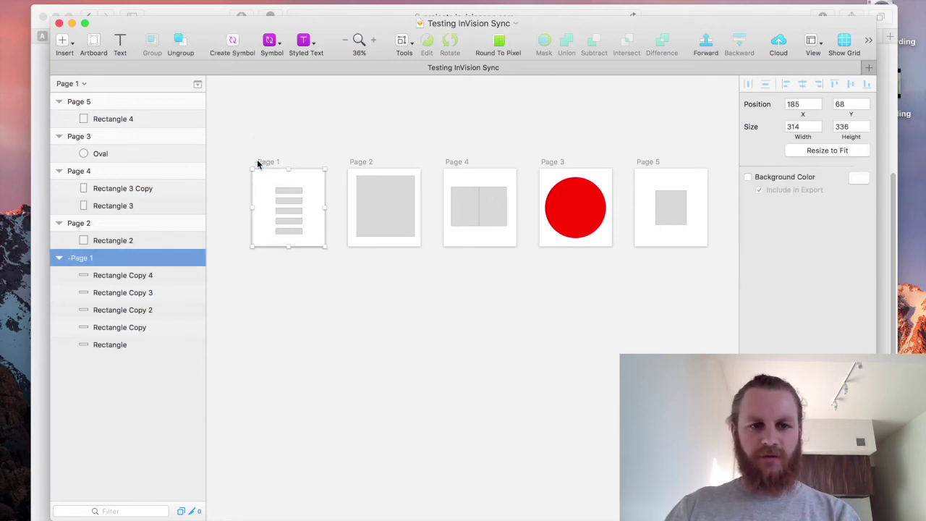
double_click(104, 258)
text(Page 1)
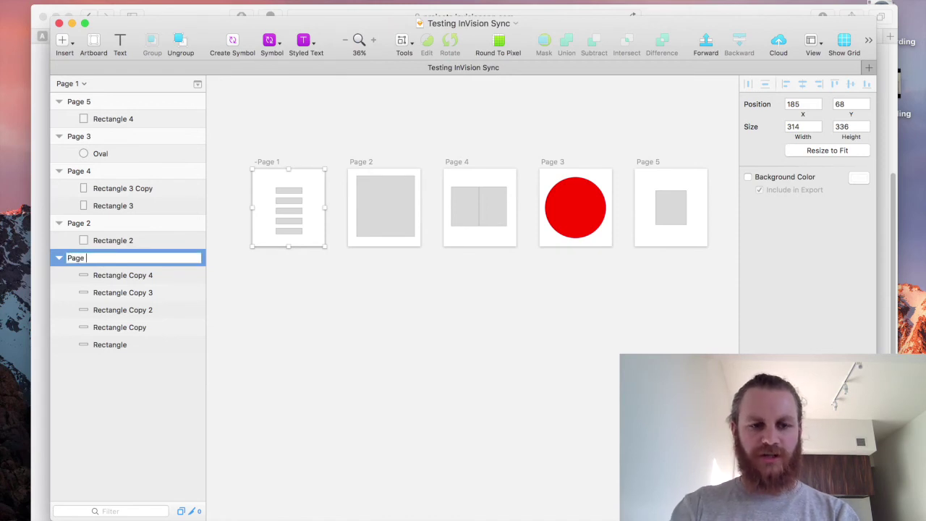
key(Return)
key(Escape)
Duplicate Page 1 three times, creating Page 1 Copy, Copy 2 and Copy 3.
drag(265, 162, 271, 255)
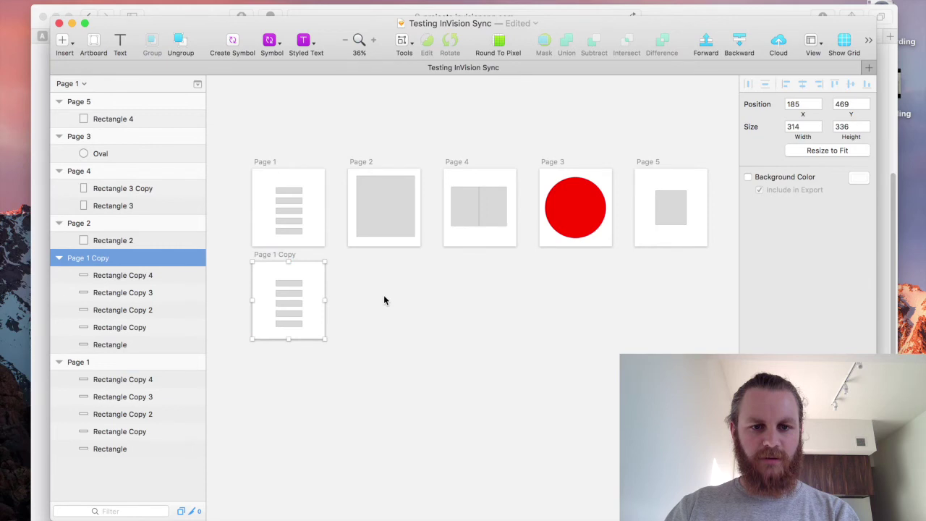
key(super+d)
scroll(405, 311, down, 3)
scroll(377, 282, down, 3)
key(super+d)
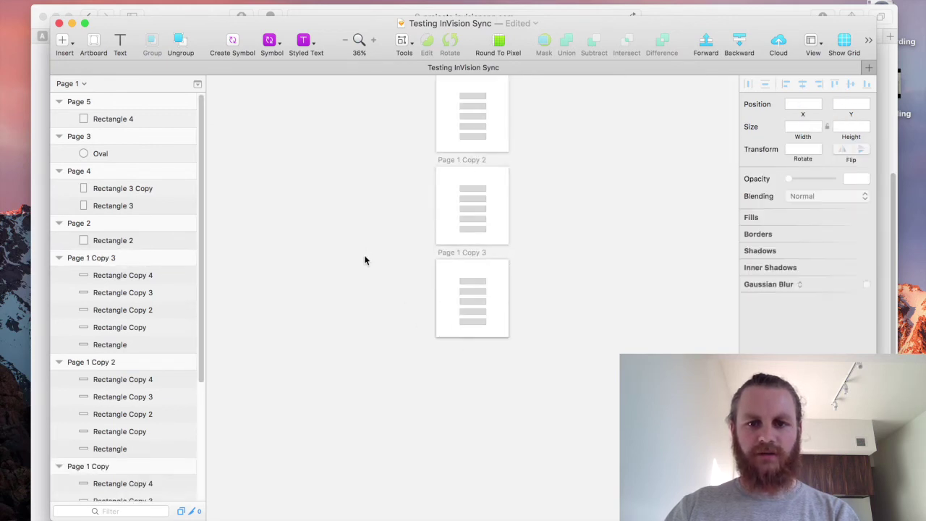
scroll(362, 347, up, 4)
scroll(318, 326, right, 2)
Prefix the Page 1 Copy artboard names with a hyphen so they stay unsynced.
key(z)
drag(266, 198, 542, 507)
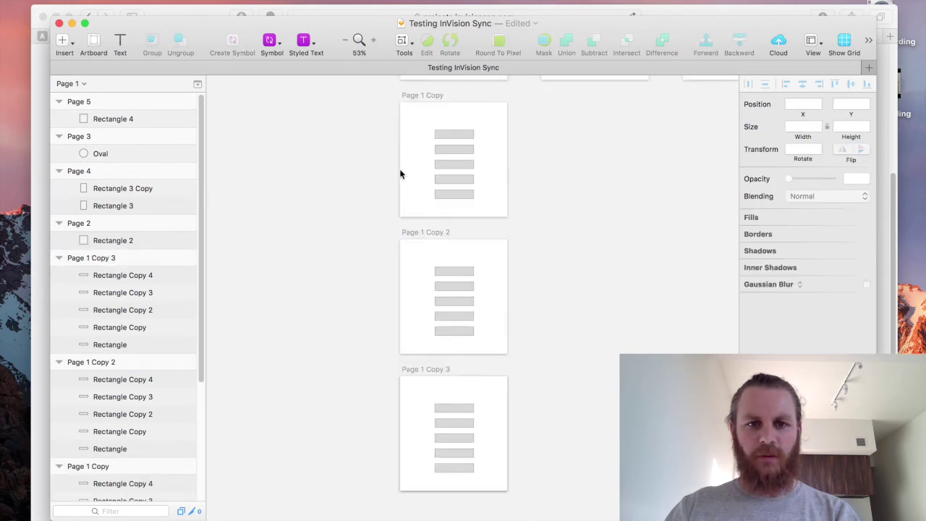
click(420, 96)
double_click(122, 470)
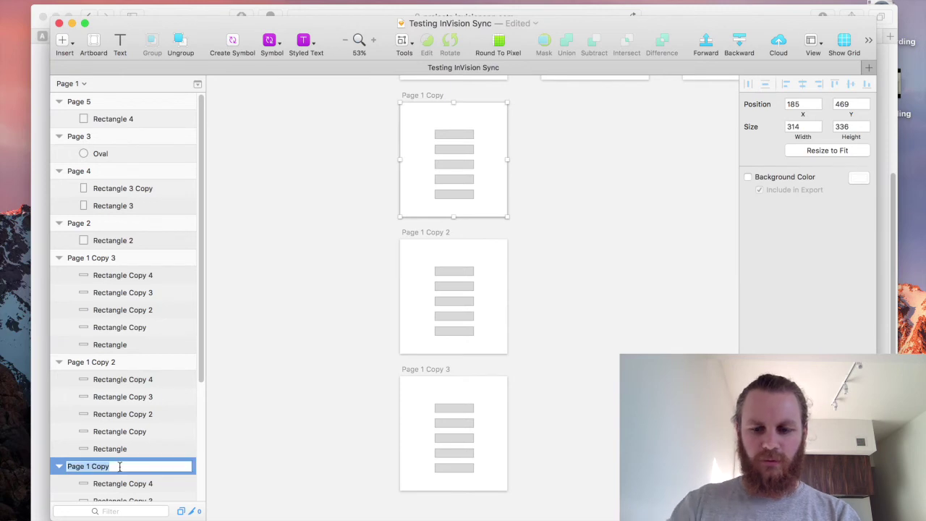
key(Left)
text(-)
key(Return)
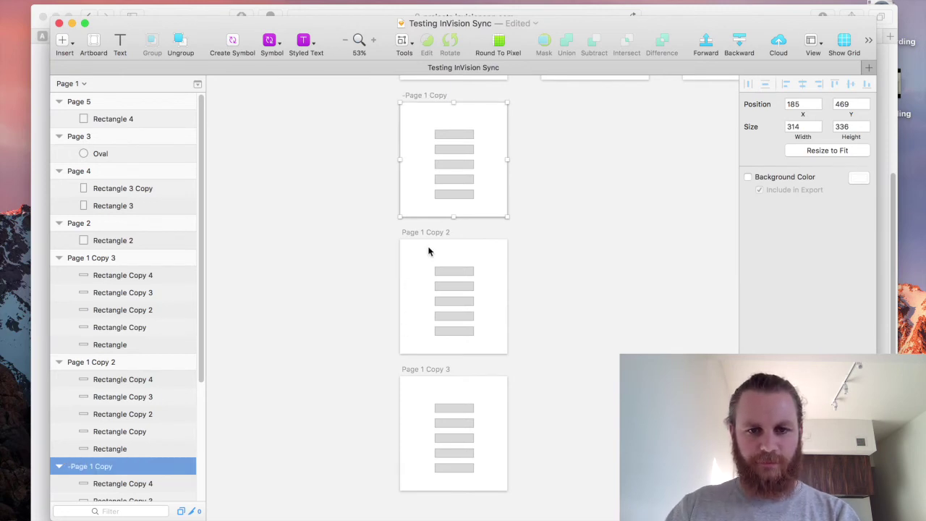
click(138, 260)
click(319, 176)
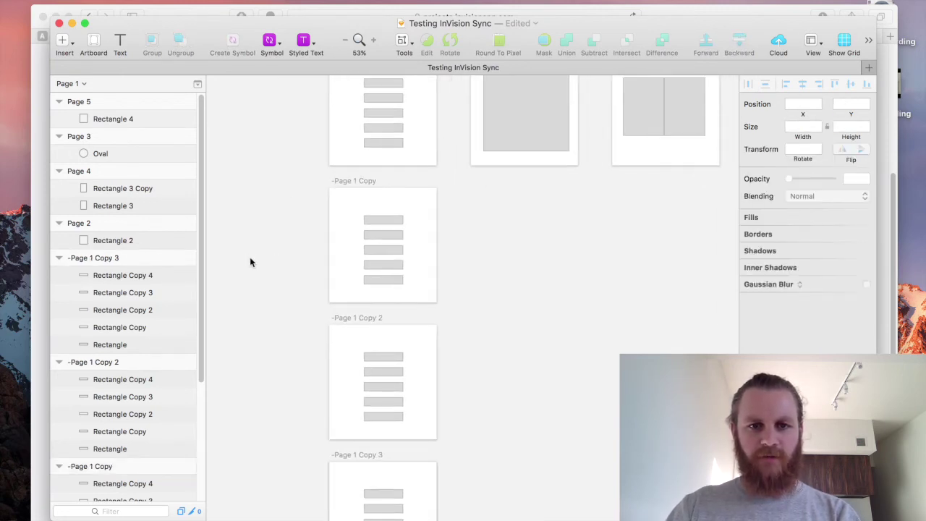
scroll(261, 264, up, 3)
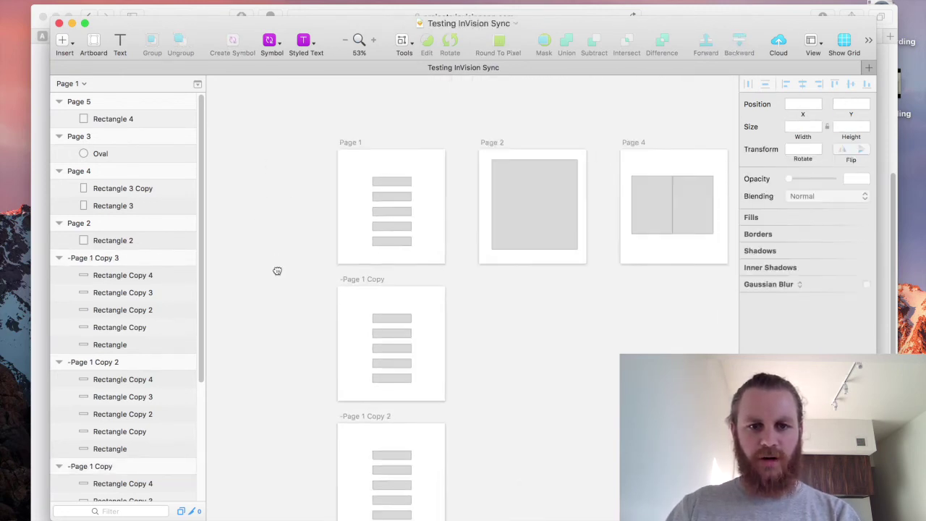
In -Page 1 Copy, delete the top and bottom bars and widen the remaining three.
scroll(289, 181, down, 6)
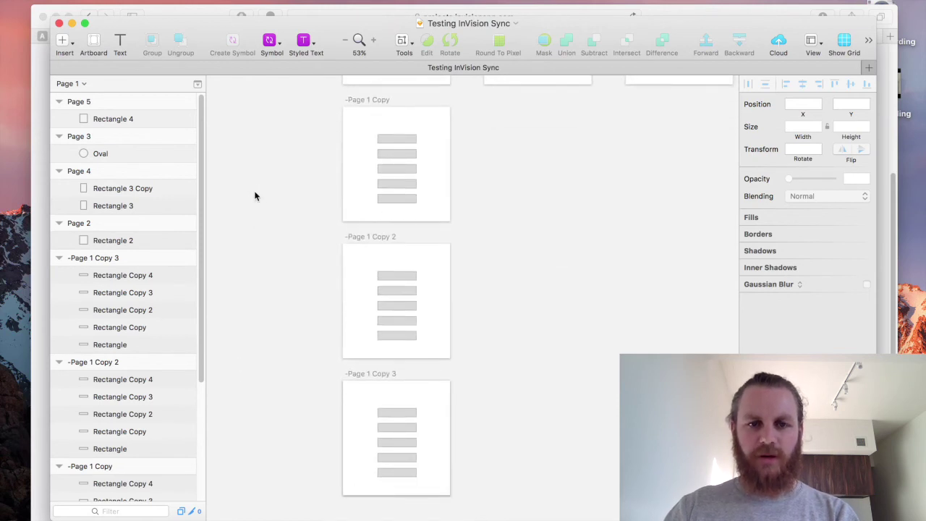
click(357, 263)
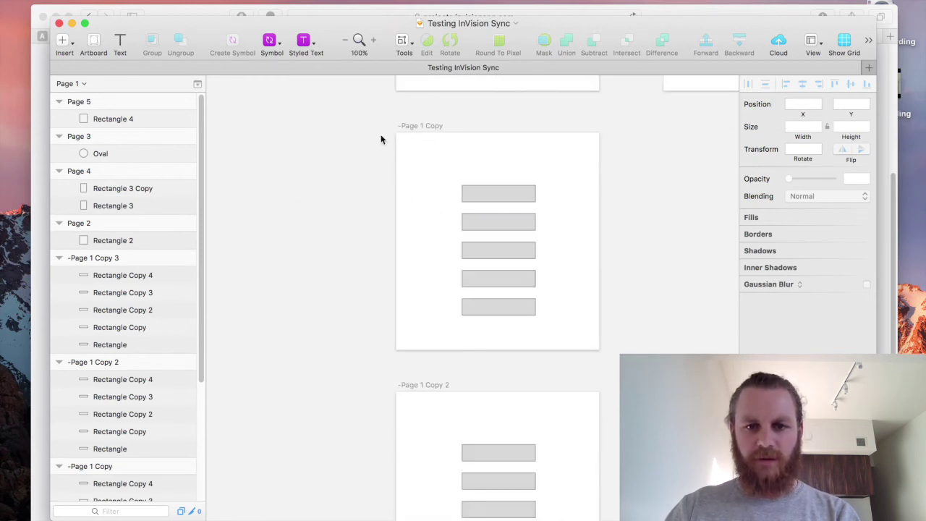
drag(381, 138, 470, 311)
drag(460, 250, 441, 242)
drag(304, 145, 591, 181)
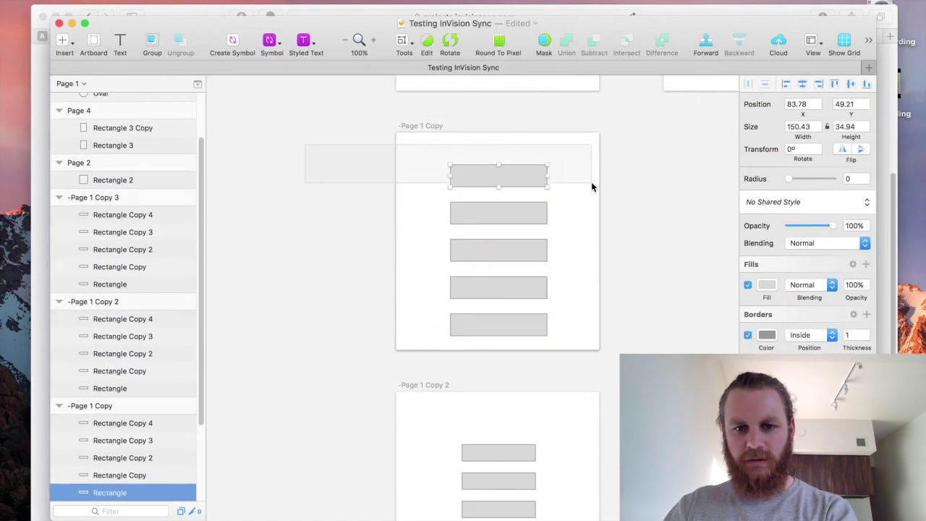
key(Delete)
click(498, 325)
key(Delete)
key(super+a)
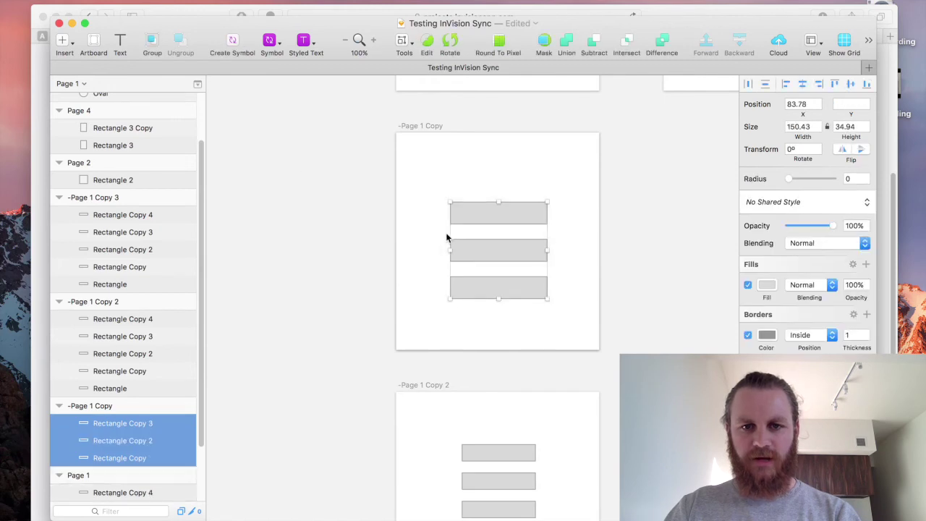
drag(450, 250, 331, 234)
click(291, 324)
Round the five bars on -Page 1 Copy 2 into pills with corner radius 100.
drag(291, 325, 235, 163)
drag(339, 285, 506, 416)
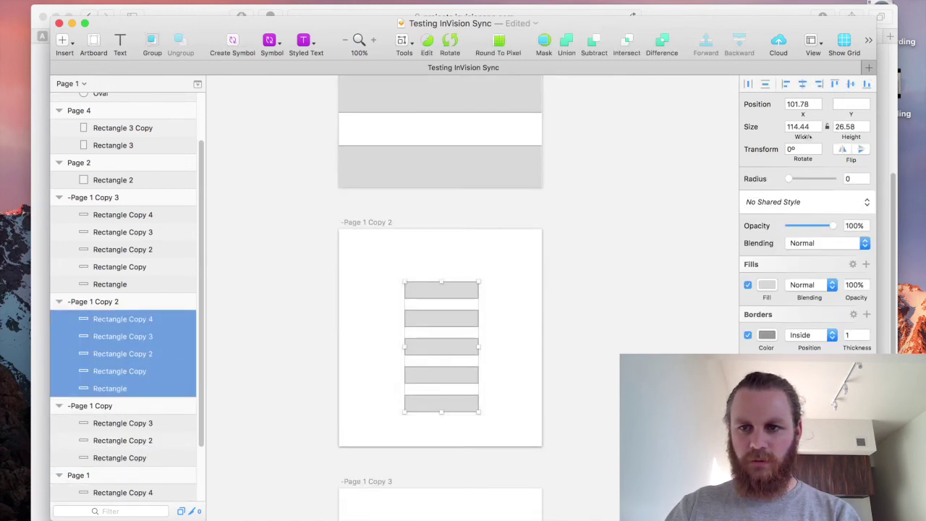
click(856, 179)
text(9)
key(Return)
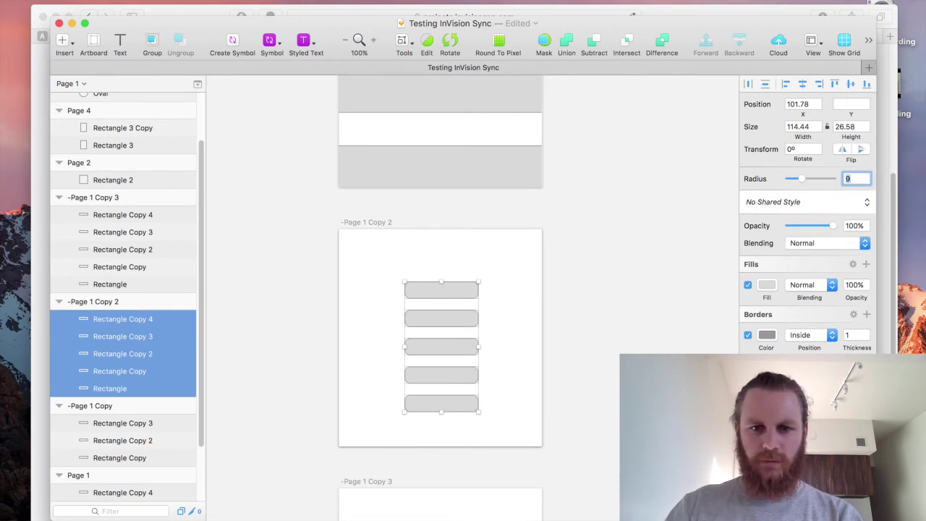
text(100)
key(Return)
click(571, 420)
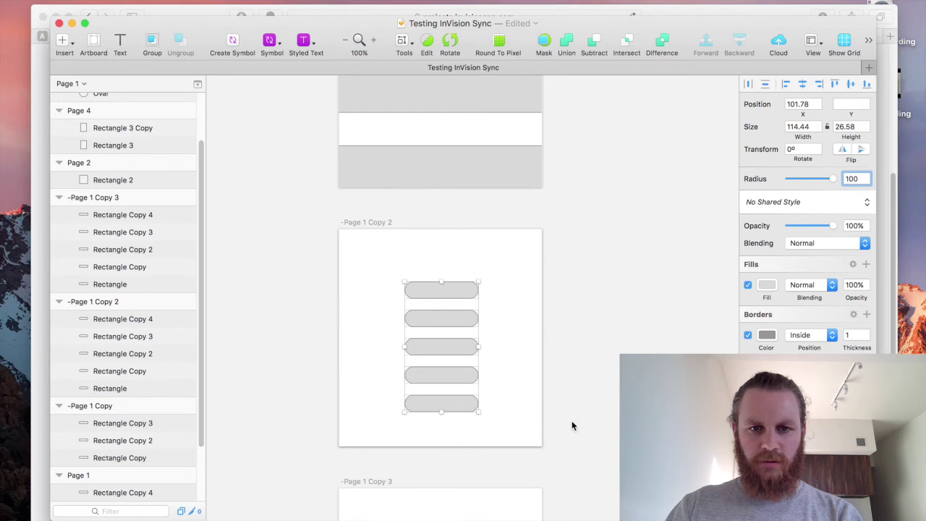
Delete all the rectangles from -Page 1 Copy 3.
scroll(564, 289, down, 5)
drag(509, 210, 391, 377)
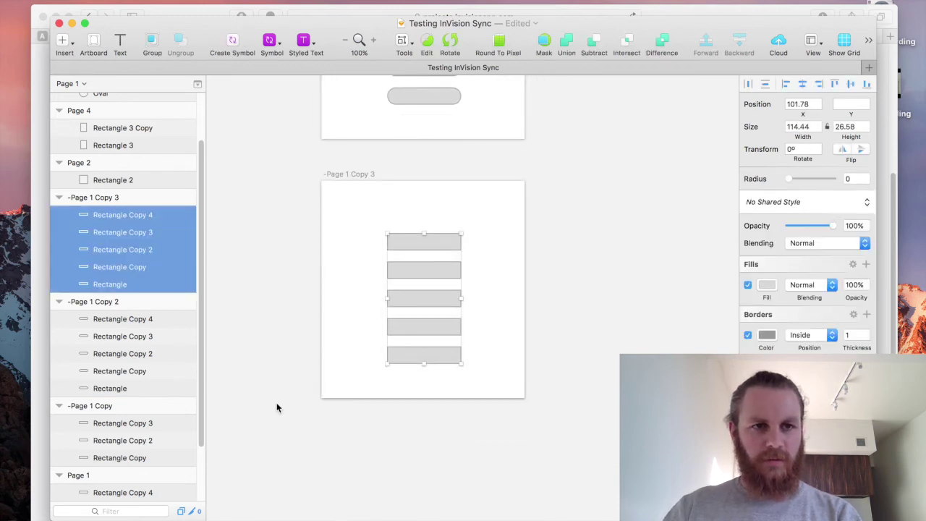
key(Delete)
Draw a triangle on the -Page 1 Copy 3 artboard and move it to the artboard's centre.
click(69, 49)
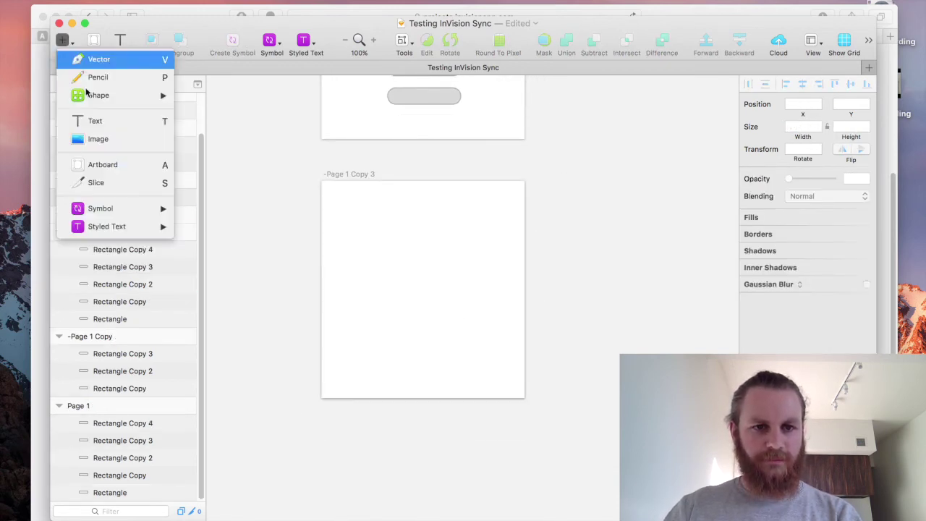
mouse_move(125, 96)
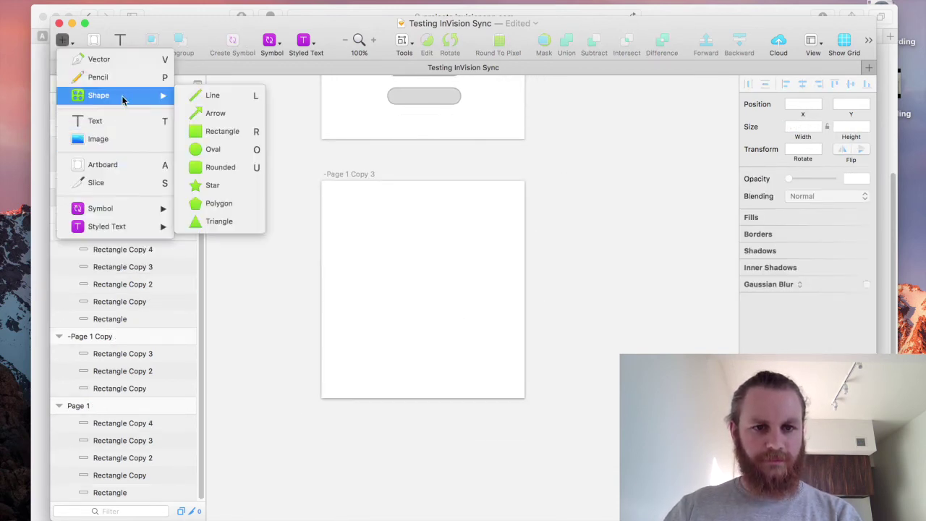
click(213, 222)
mouse_move(365, 243)
mouse_down()
mouse_move(459, 309)
mouse_move(438, 306)
mouse_up()
mouse_move(367, 265)
mouse_down()
mouse_move(426, 314)
mouse_move(422, 327)
mouse_up()
click(576, 277)
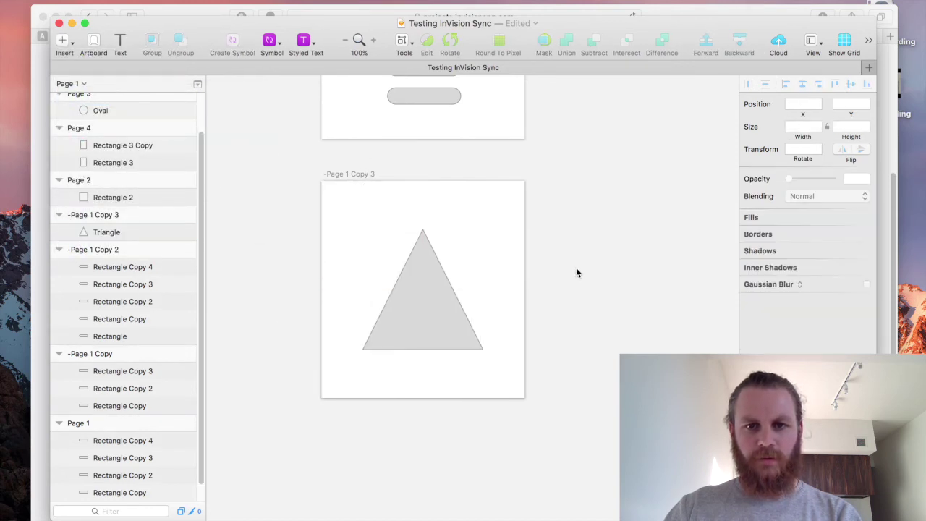
Zoom out to survey all artboards, then zoom in and select the -Page 1 Copy 3 artboard.
scroll(550, 325, up, 5)
key(super+minus)
key(super+minus)
scroll(377, 195, up, 3)
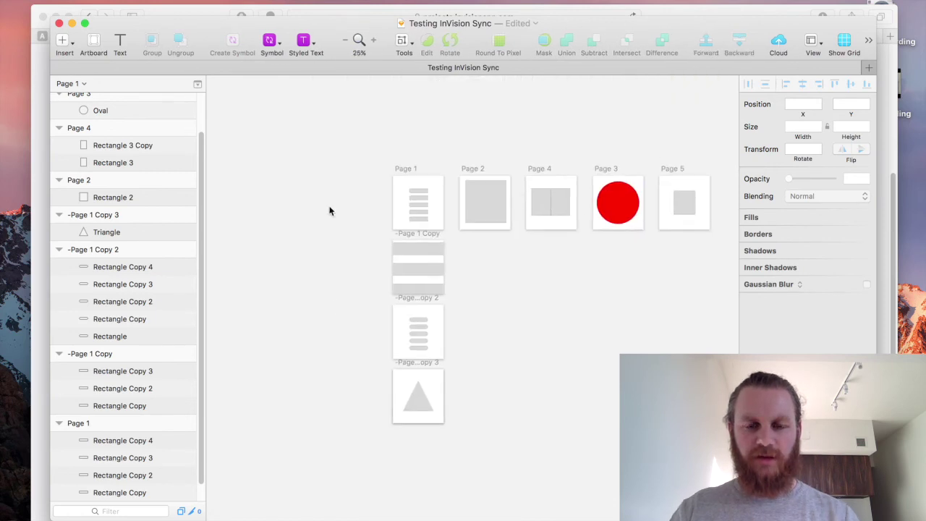
drag(337, 169, 557, 483)
scroll(545, 311, up, 1)
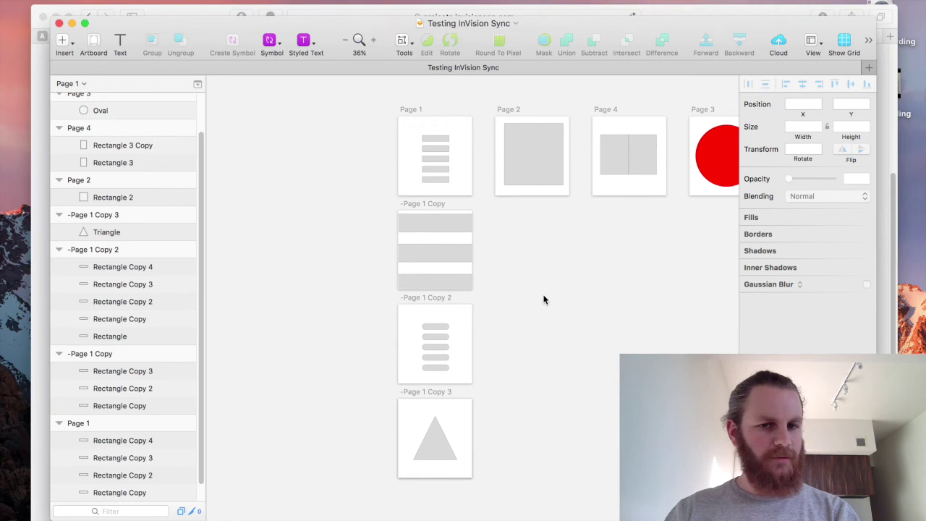
scroll(541, 293, down, 1)
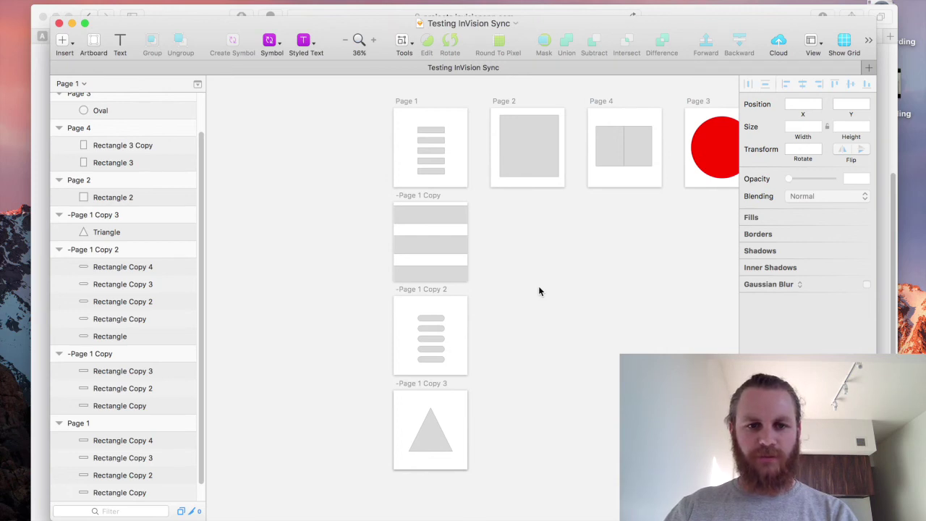
scroll(539, 291, down, 3)
key(z)
drag(412, 321, 579, 440)
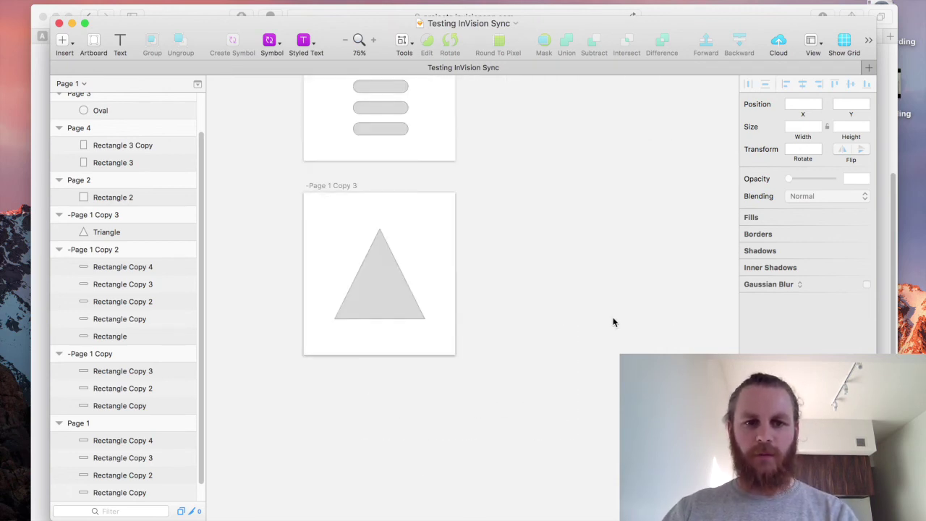
click(413, 215)
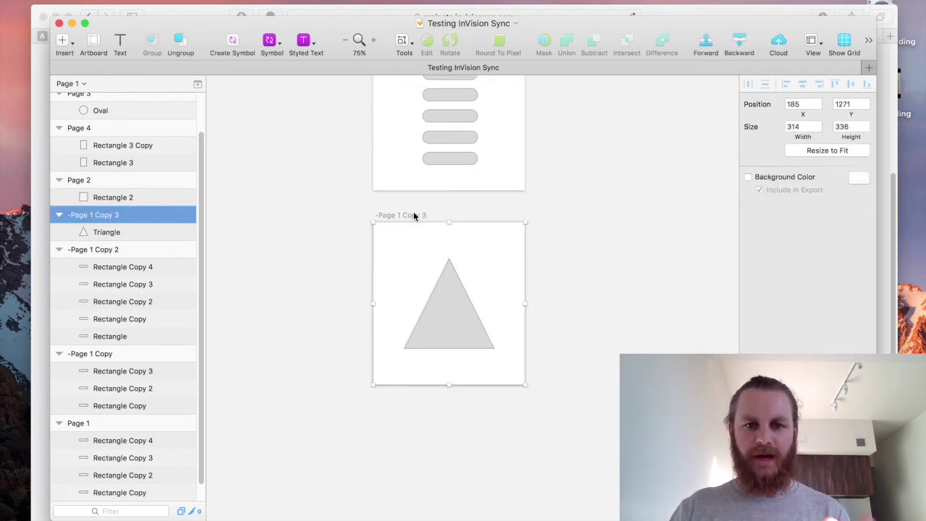
Rename the triangle artboard from -Page 1 Copy 3 to 'Page 1'.
double_click(114, 216)
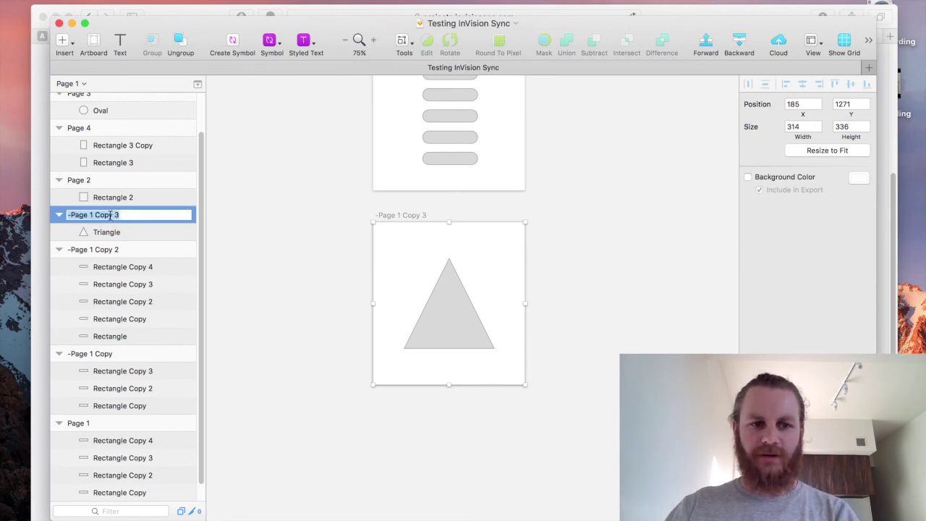
text(Page 1)
key(Return)
click(279, 153)
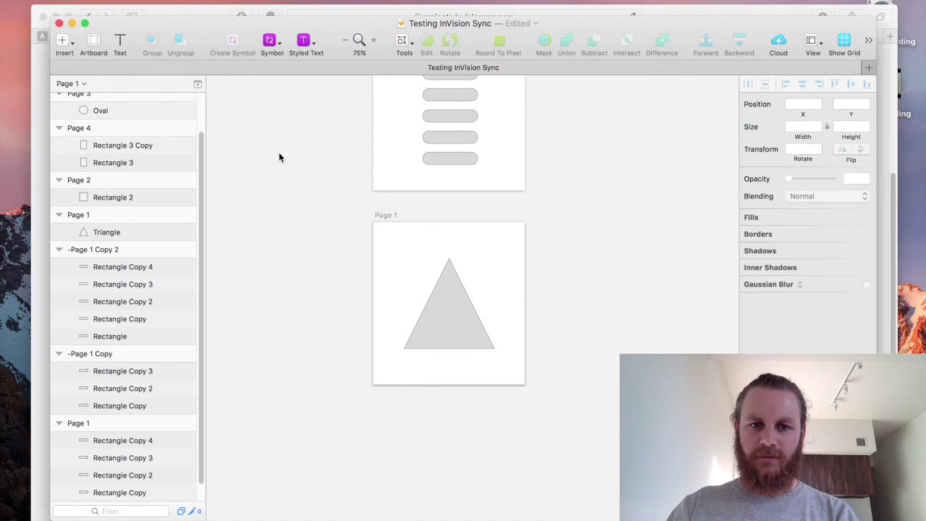
scroll(341, 185, up, 10)
Rename the original bar artboard from Page 1 to '-Page 1'.
click(369, 293)
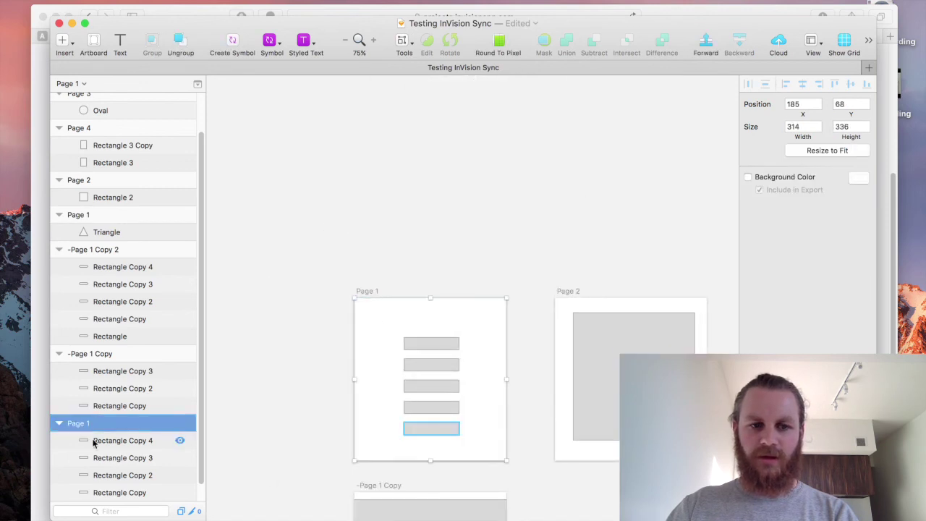
double_click(80, 422)
key(Left)
text(-)
key(Return)
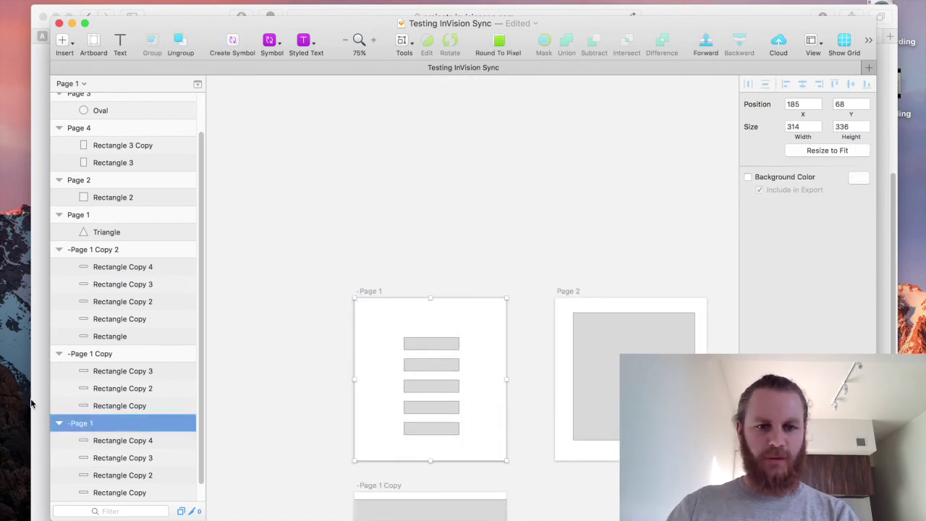
click(391, 231)
Zoom to fit all artboards, then bring InVision's screens page to the front.
key(super+1)
drag(293, 180, 738, 458)
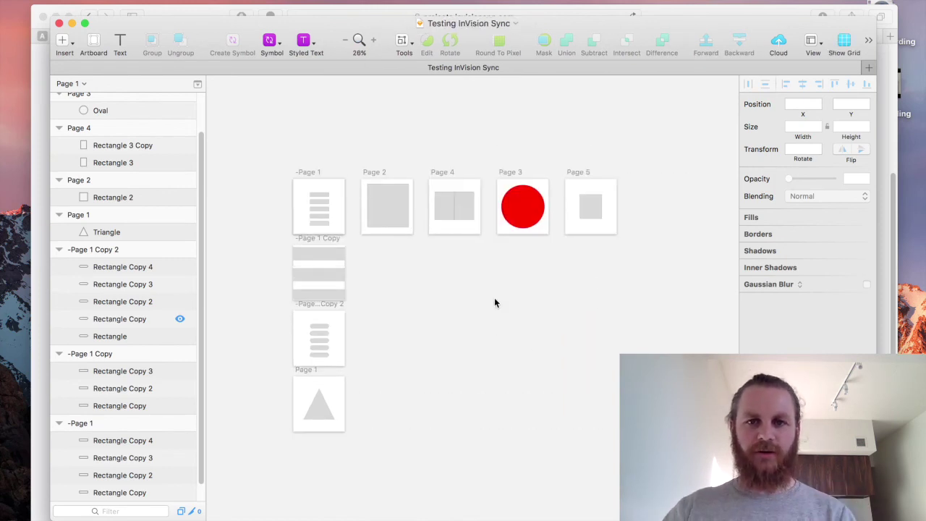
click(673, 15)
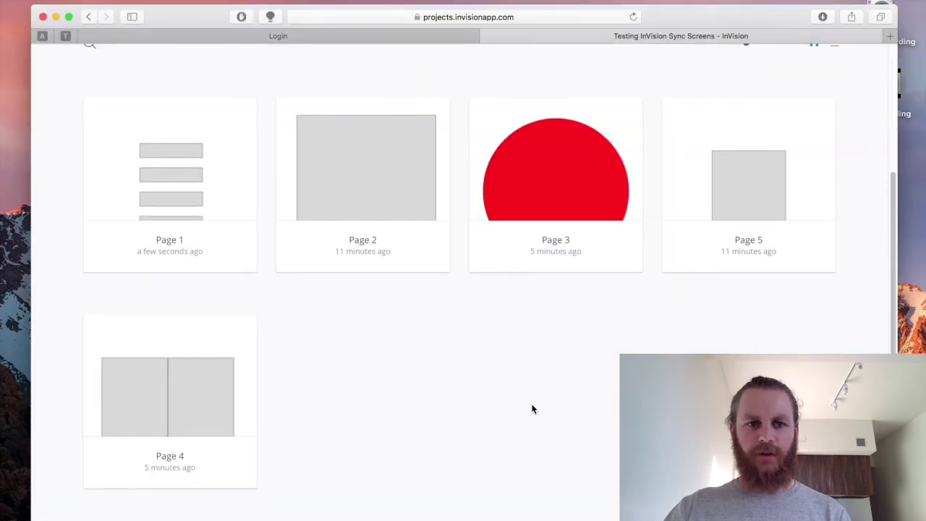